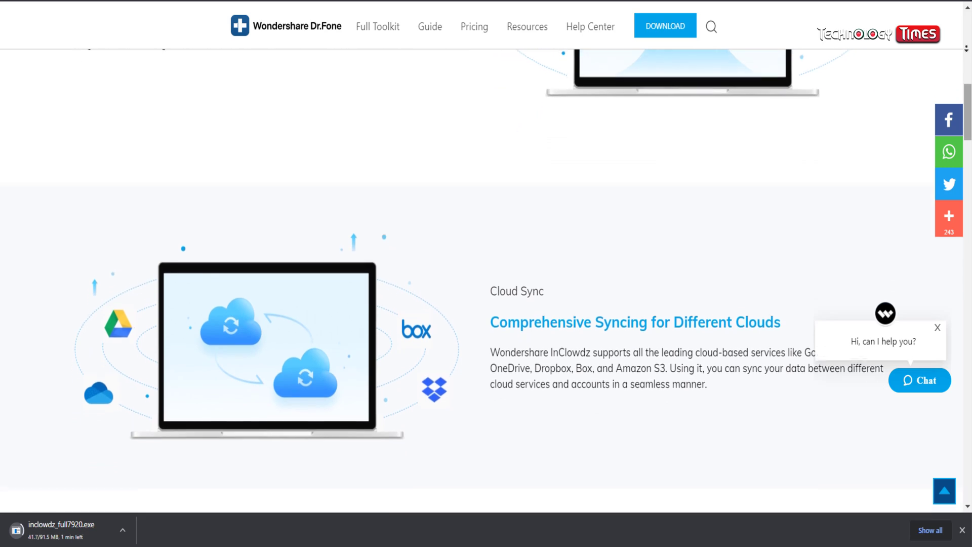
Step: Review the InClowdz product page, covering cloud sync, management, supported storage services, setup steps, tech specs, FAQ and tips
scroll(506, 279, "down", 3)
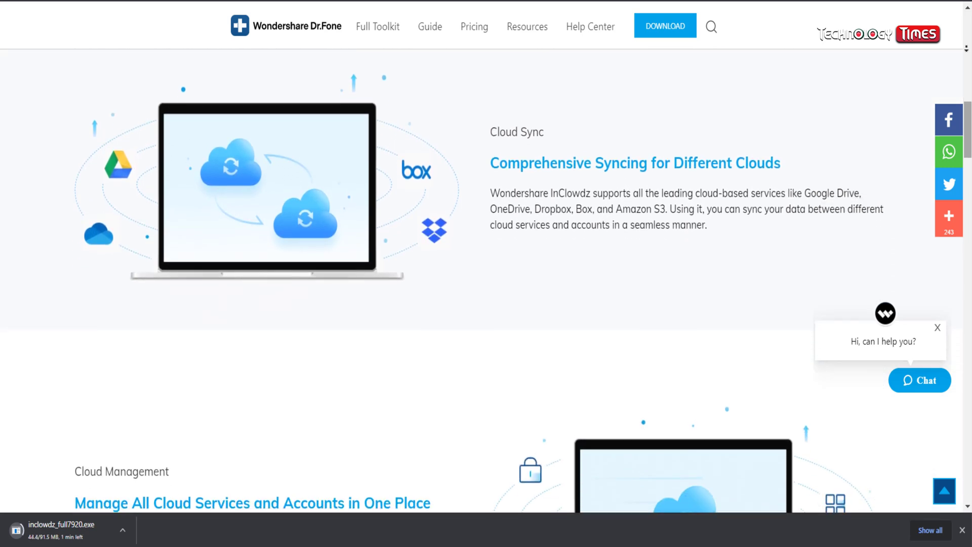
scroll(507, 278, "down", 3)
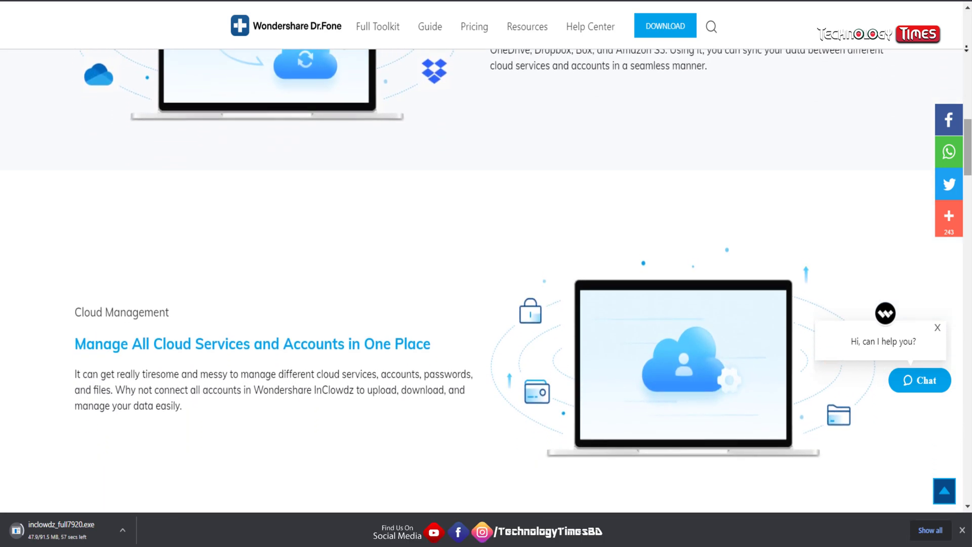
scroll(507, 279, "down", 3)
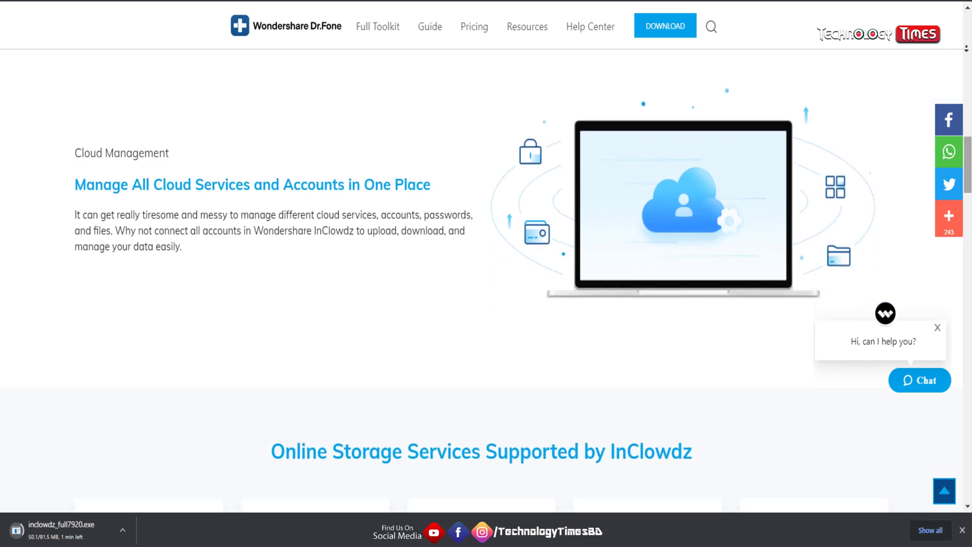
scroll(506, 279, "down", 3)
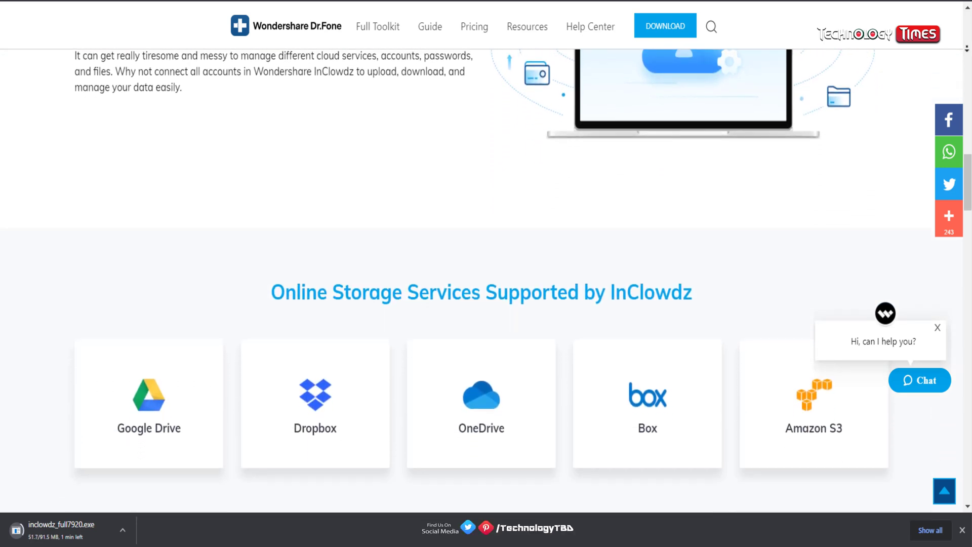
scroll(507, 278, "down", 3)
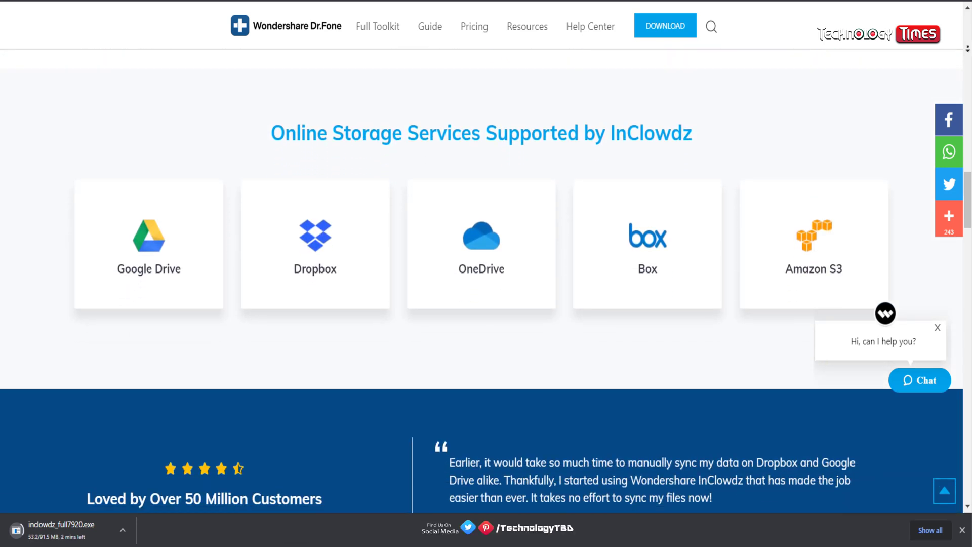
scroll(506, 279, "down", 3)
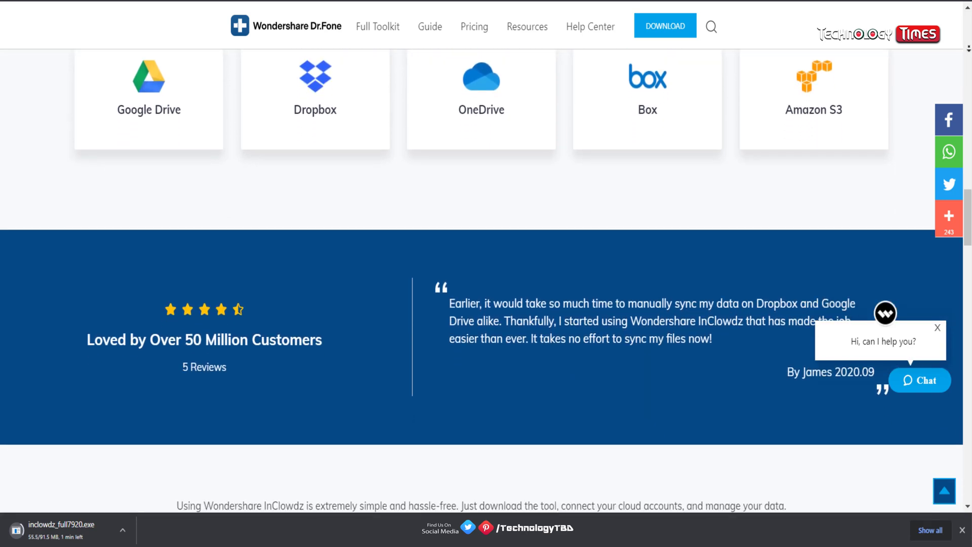
scroll(507, 279, "down", 3)
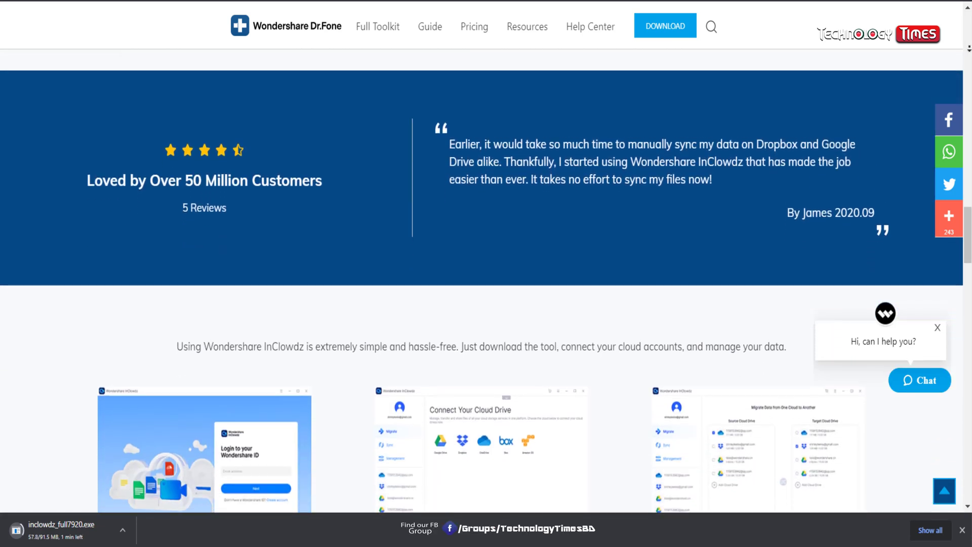
scroll(506, 278, "down", 3)
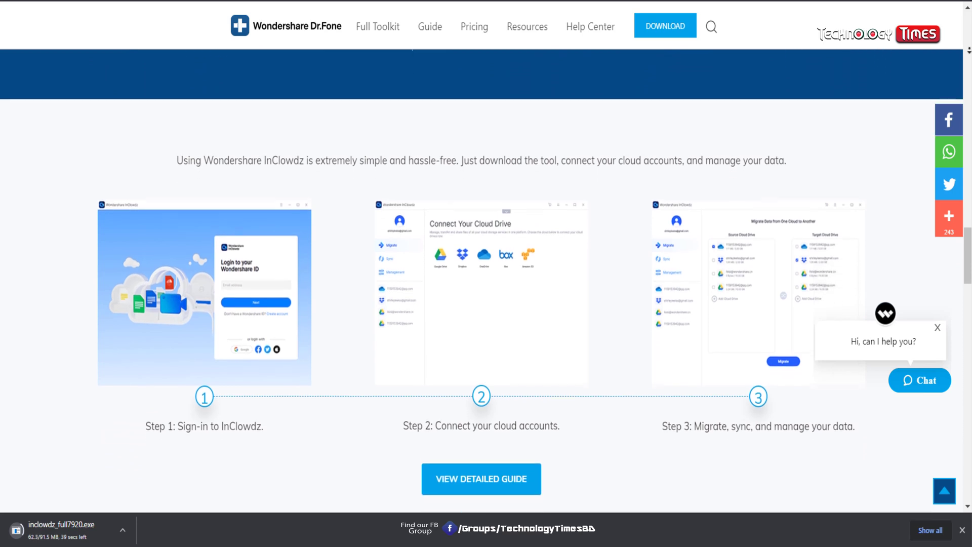
scroll(506, 278, "down", 3)
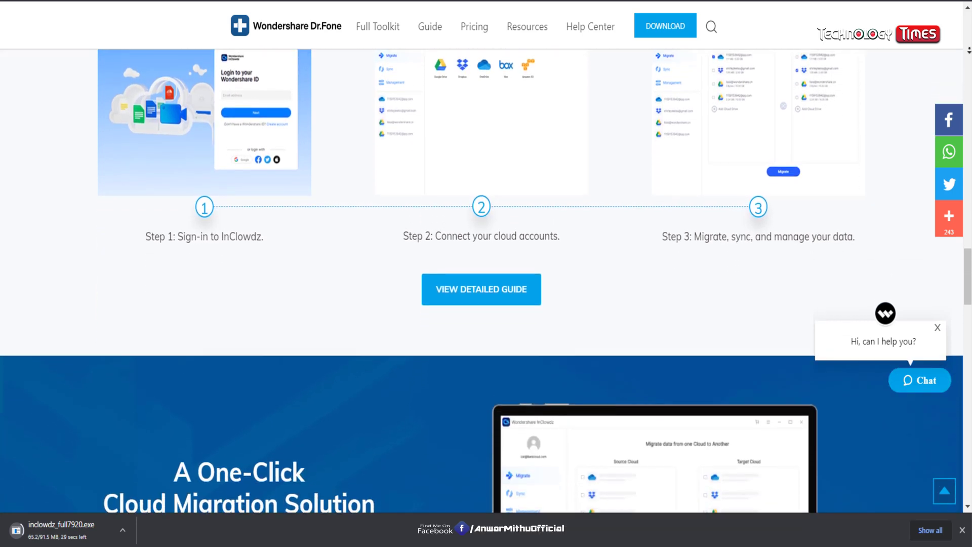
scroll(486, 279, "down", 3)
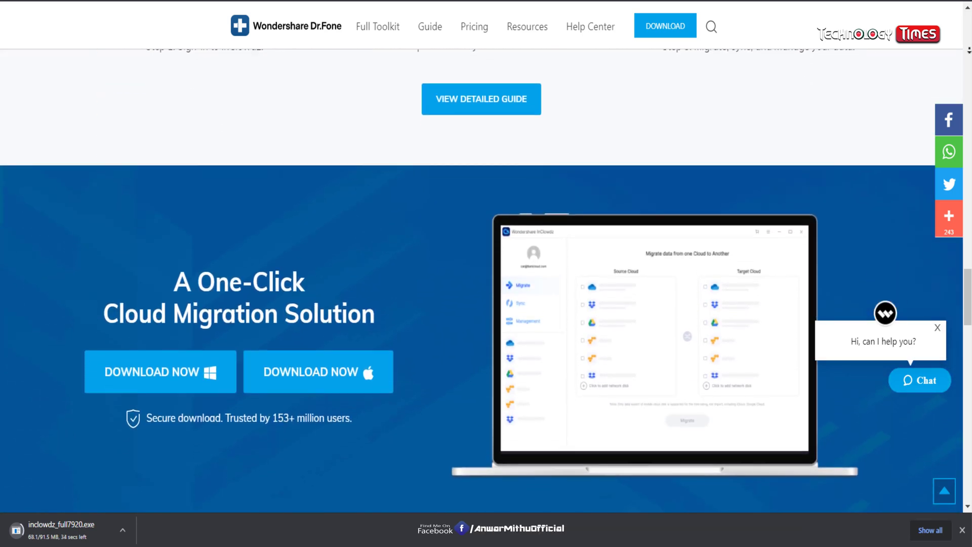
scroll(486, 279, "down", 3)
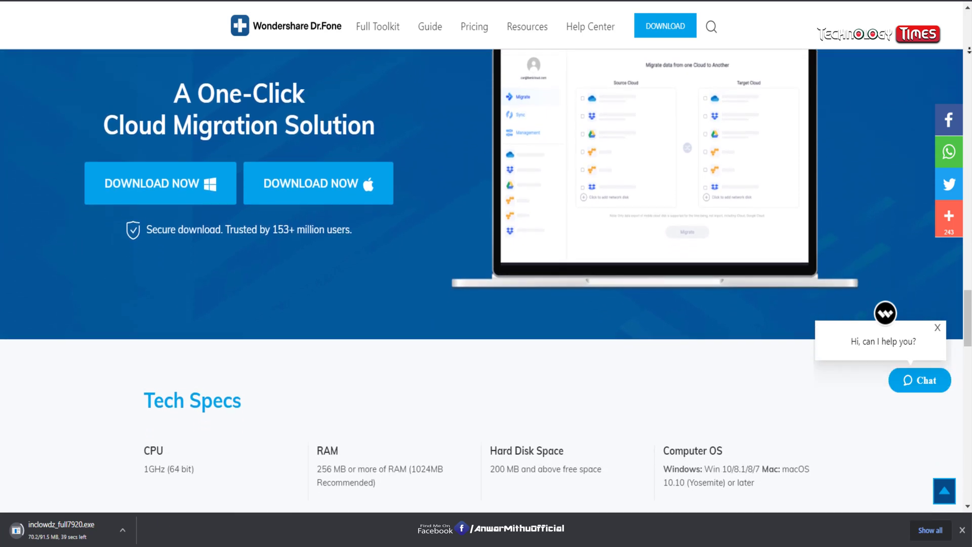
scroll(486, 278, "down", 3)
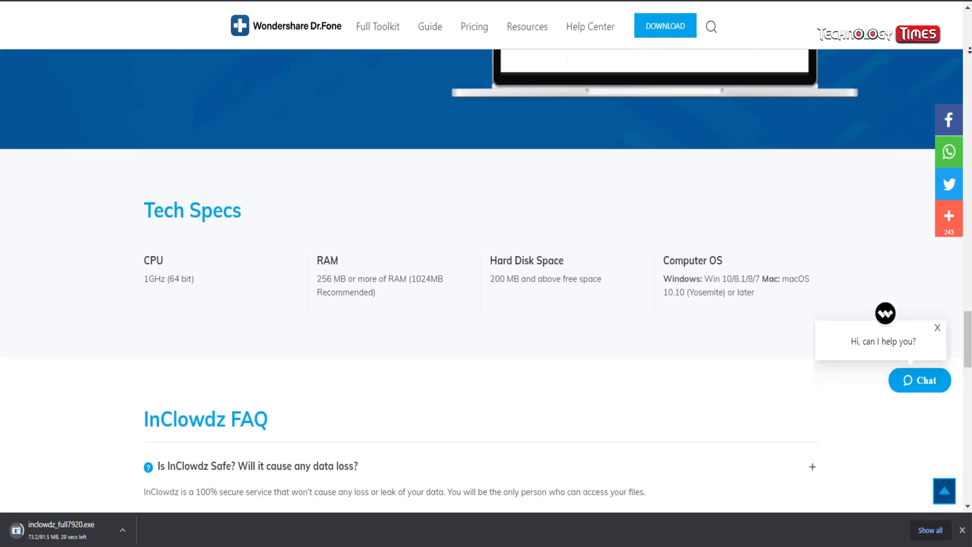
scroll(486, 279, "down", 3)
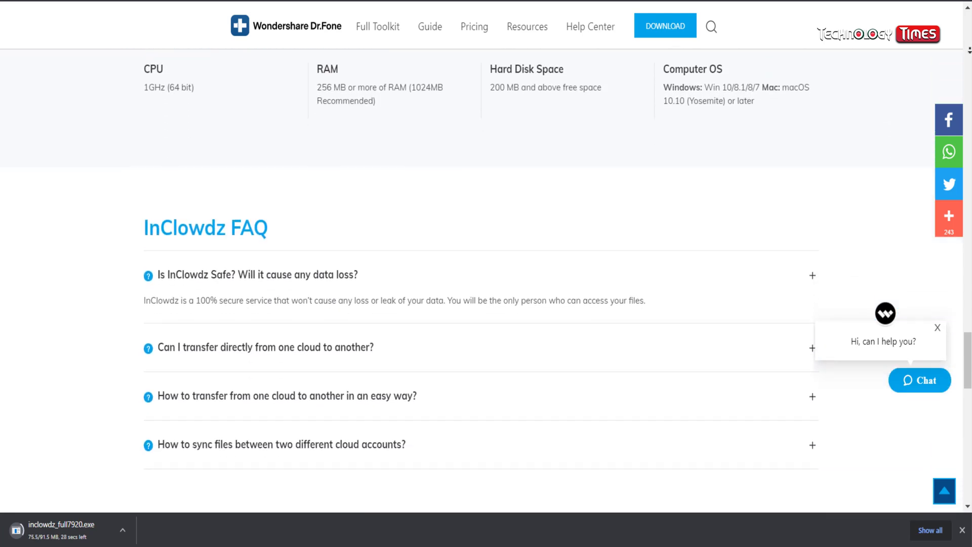
scroll(486, 278, "down", 3)
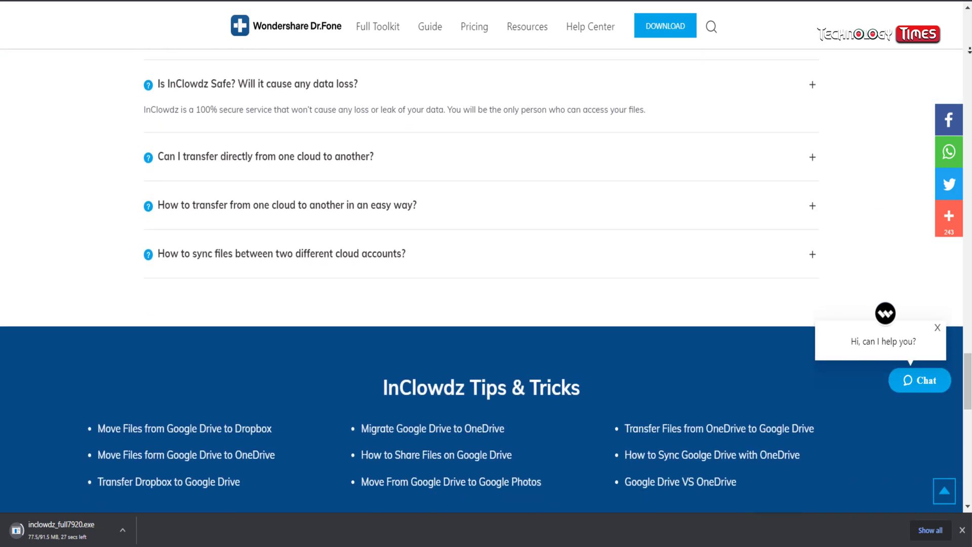
scroll(486, 278, "down", 2)
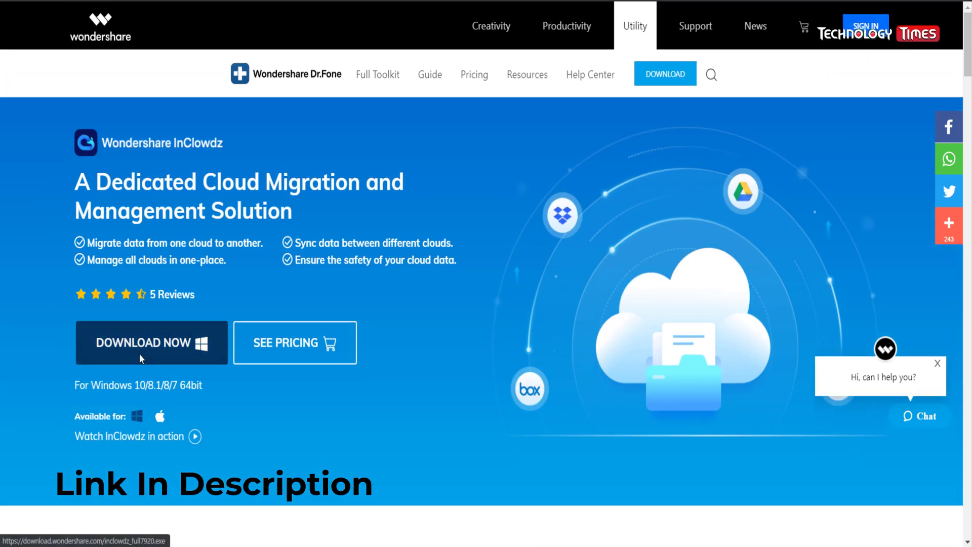
Step: Download InClowdz for Windows and sign in to the InClowdz desktop app with the Wondershare ID's email address and password
left_click(138, 359)
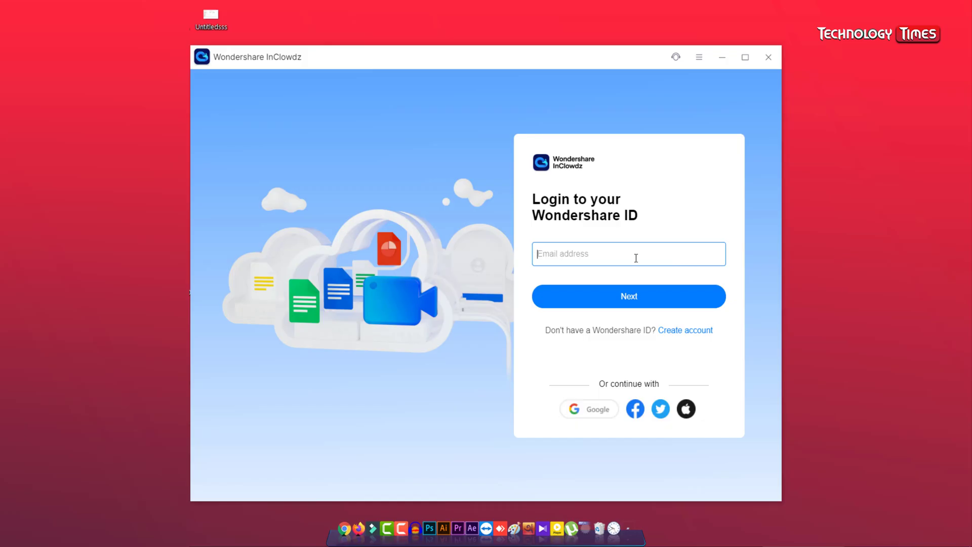
key("ctrl+v")
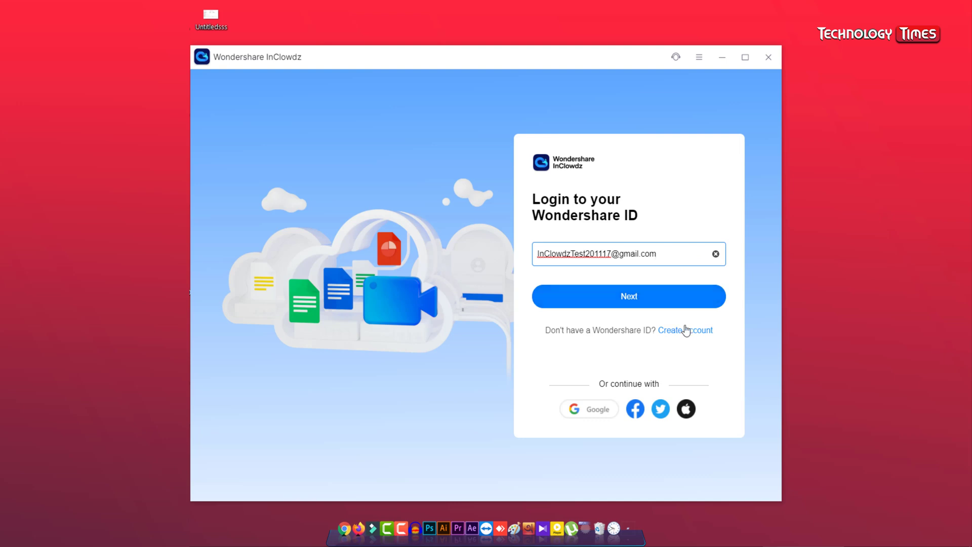
left_click(653, 302)
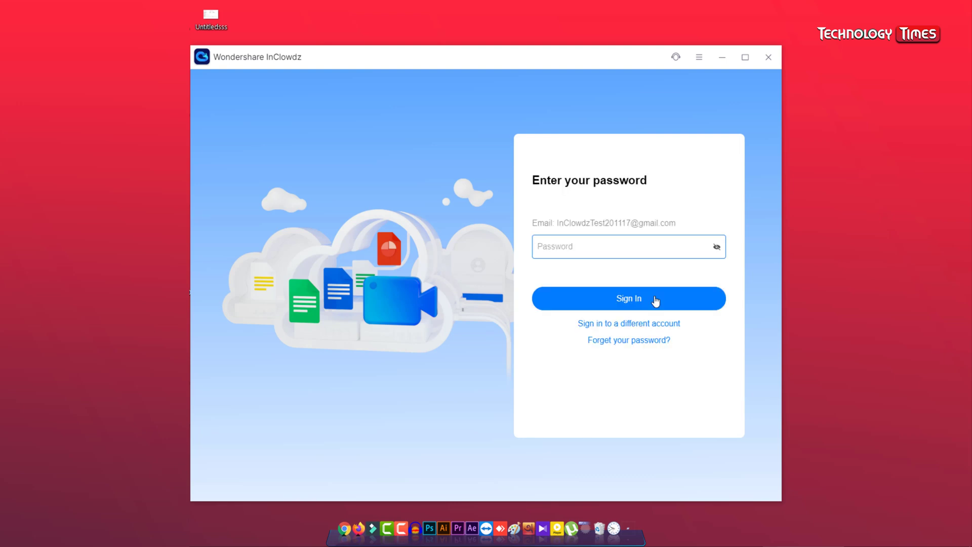
left_click(656, 301)
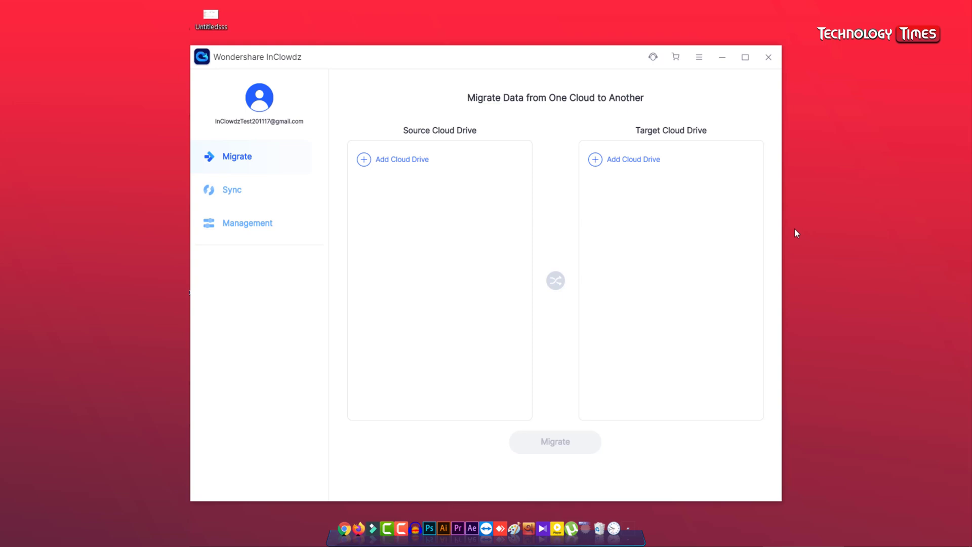
Step: Connect Google Drive as a source cloud drive, choosing the signed-in Google account and allowing InClowdz access to its Drive files
left_click(396, 164)
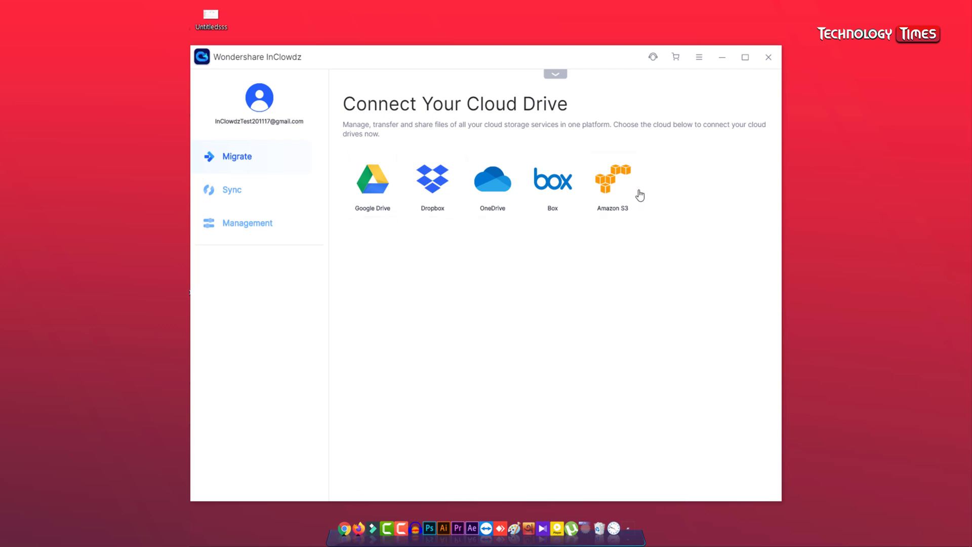
left_click(377, 199)
left_click(485, 333)
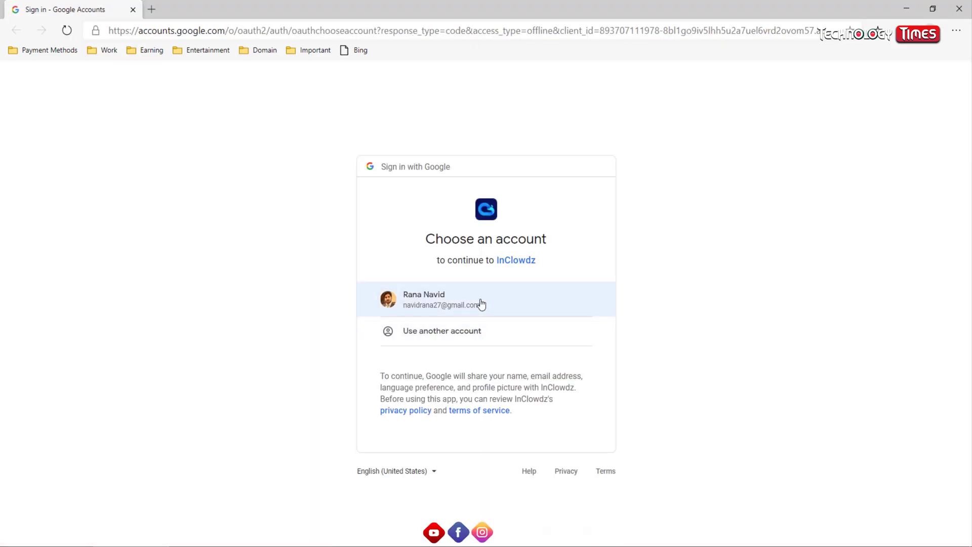
left_click(480, 303)
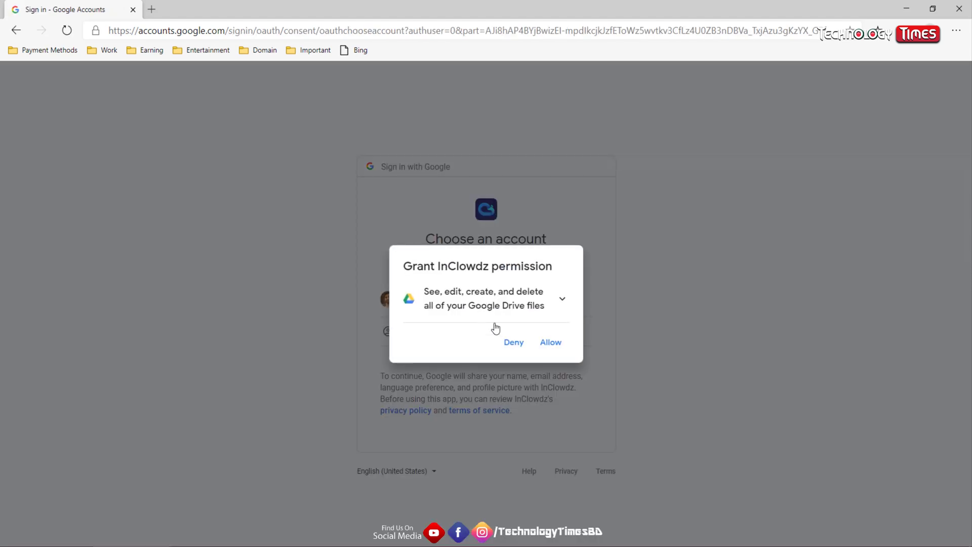
left_click(548, 340)
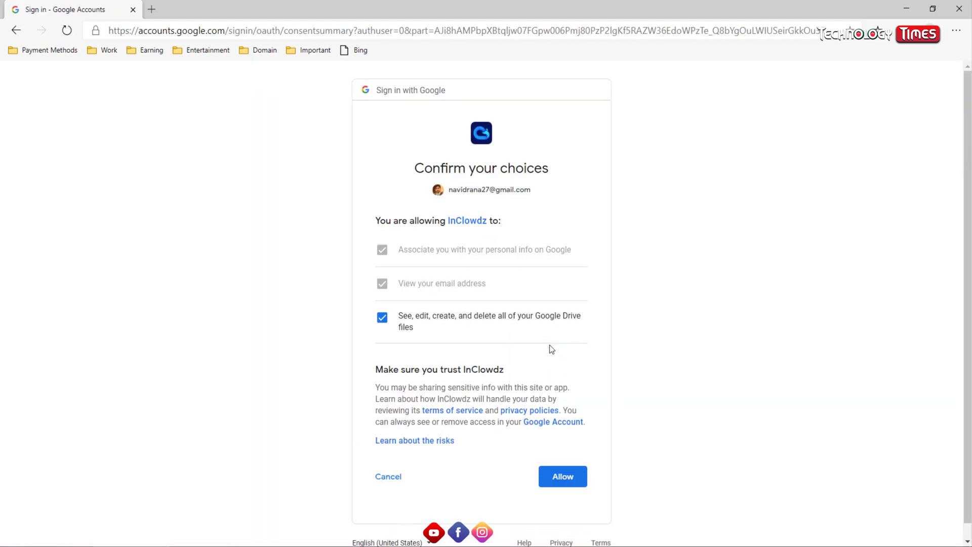
left_click(562, 475)
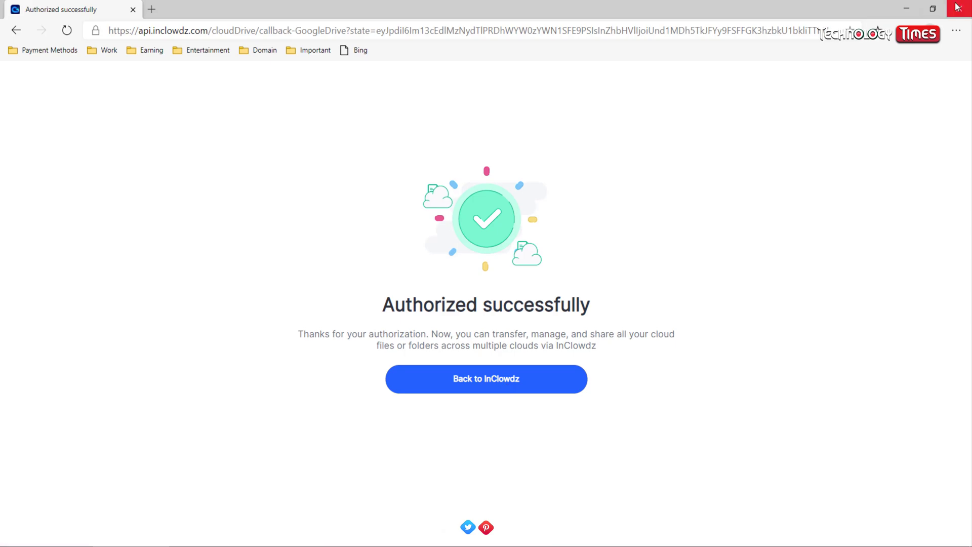
left_click(957, 7)
left_click(489, 329)
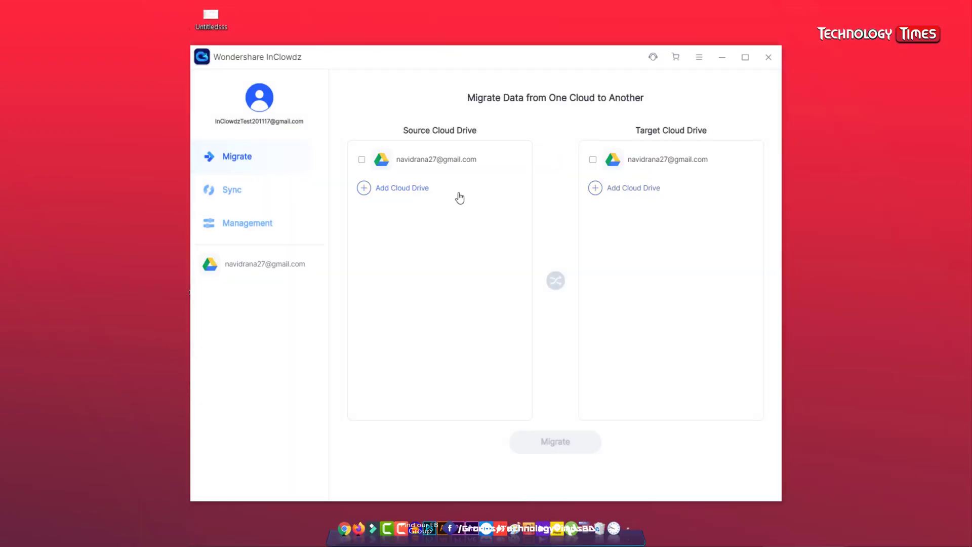
Step: Connect Dropbox as another cloud drive, signing in with the account's email and password and allowing InClowdz access
left_click(392, 191)
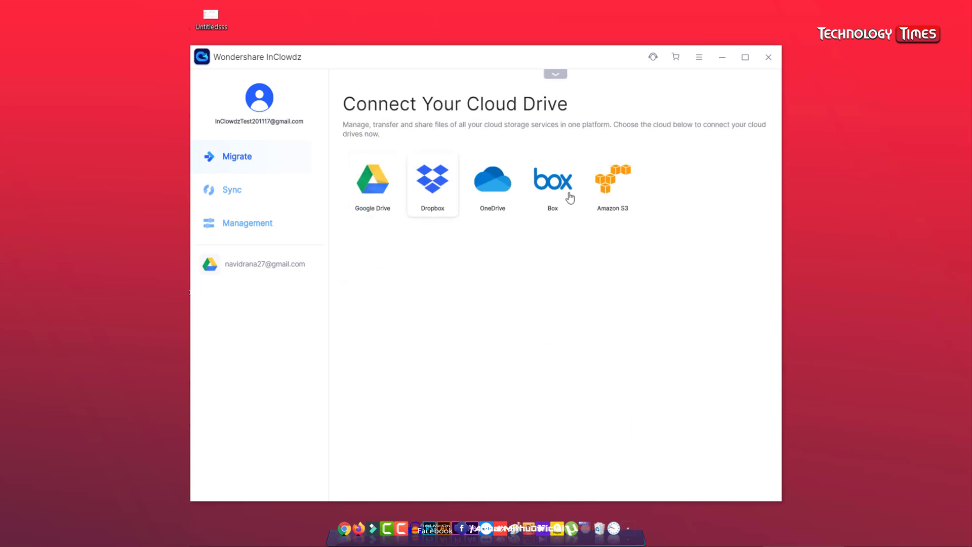
left_click(432, 202)
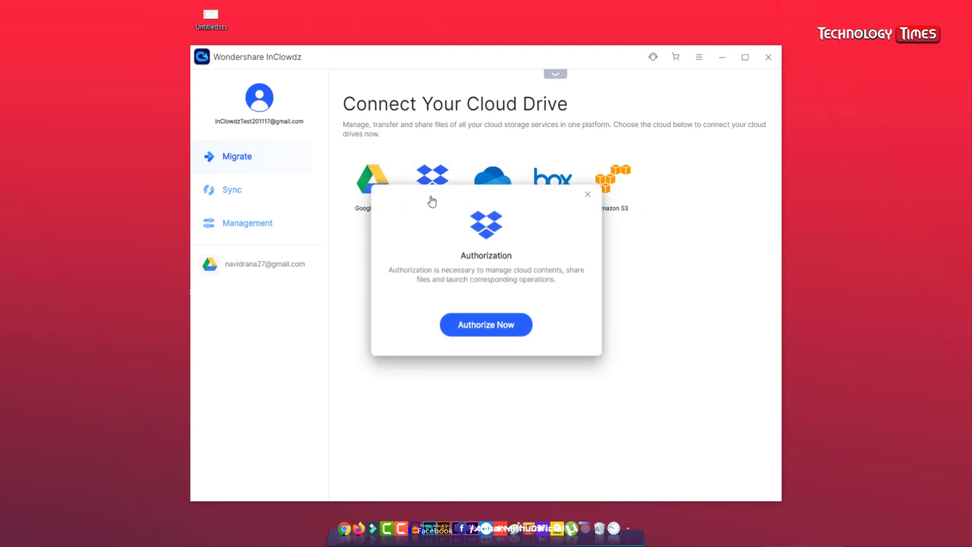
left_click(487, 328)
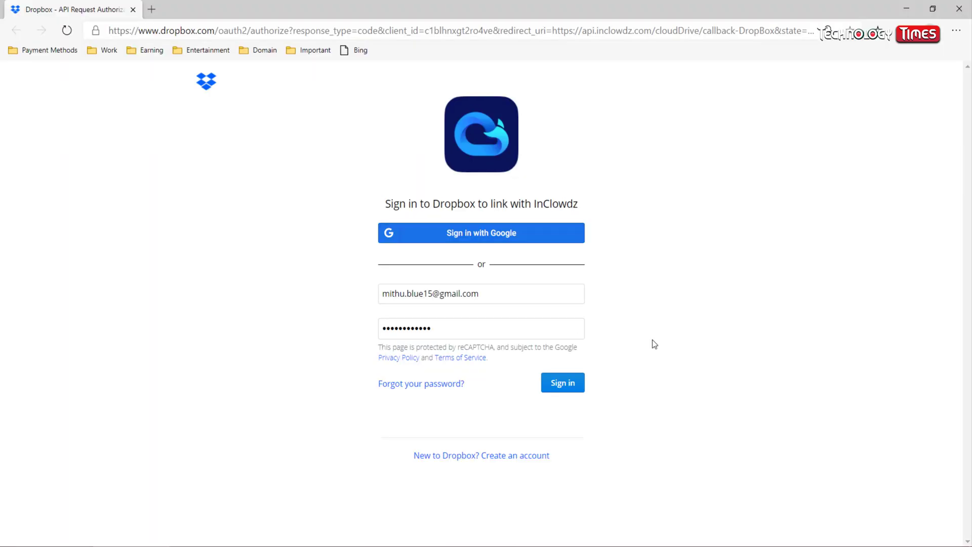
left_click(564, 383)
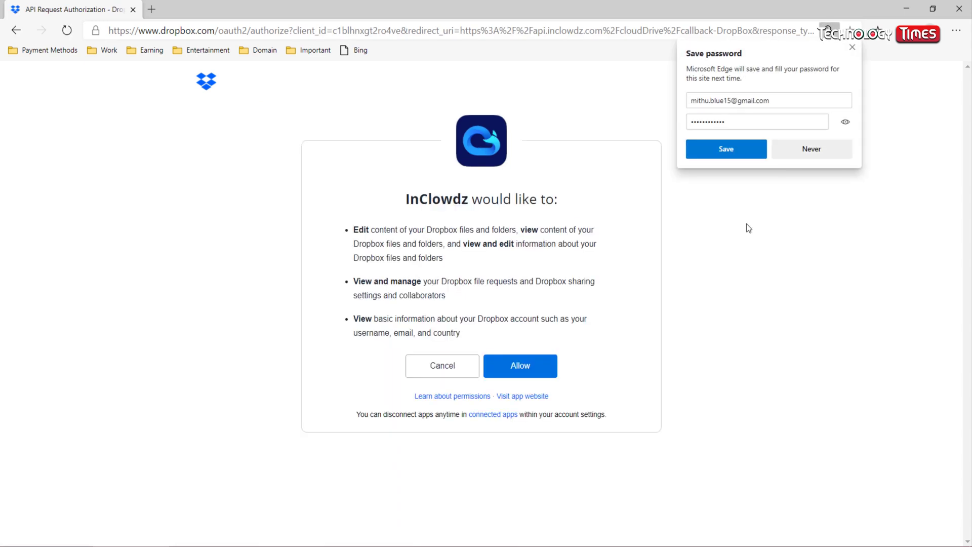
left_click(522, 366)
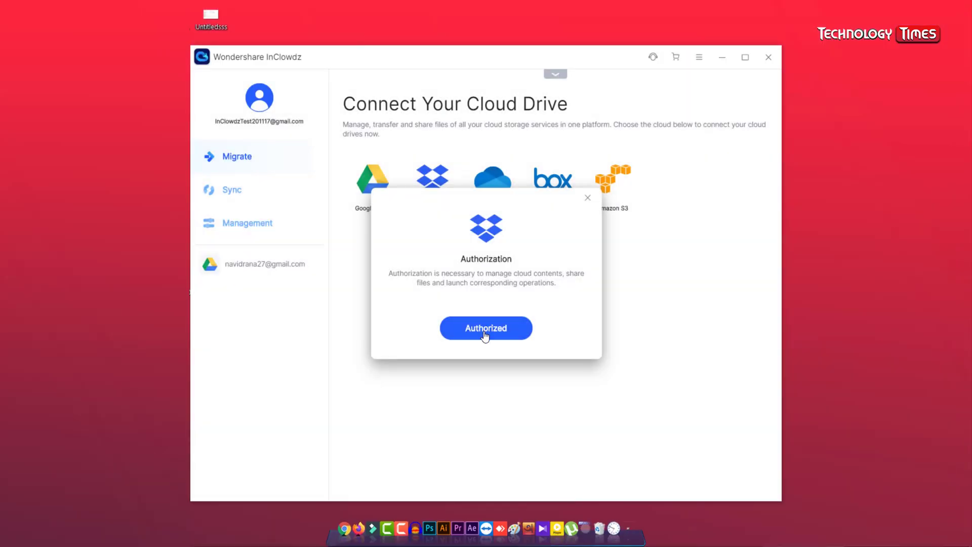
left_click(500, 329)
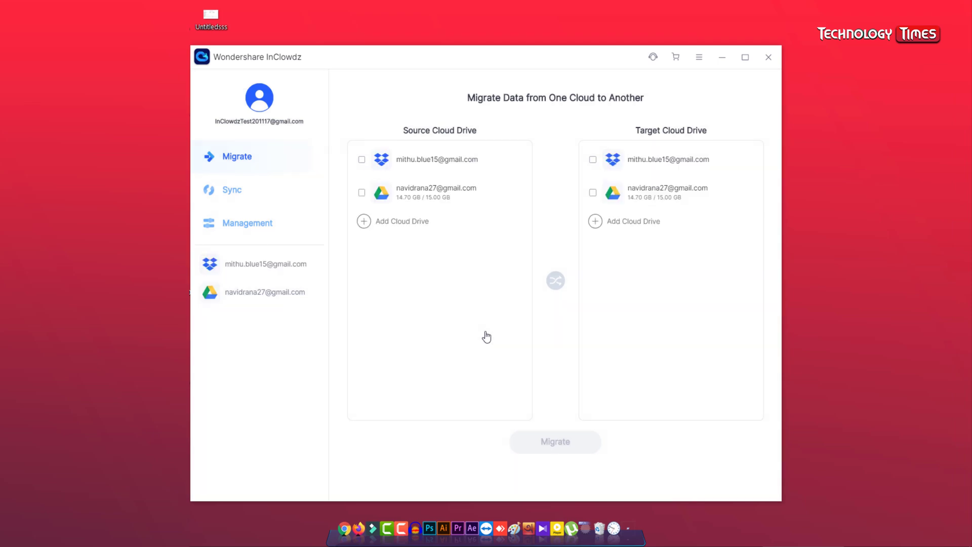
Step: Connect OneDrive as another cloud drive, signing in to Microsoft with the account password, declining to save it and allowing InClowdz access
left_click(410, 223)
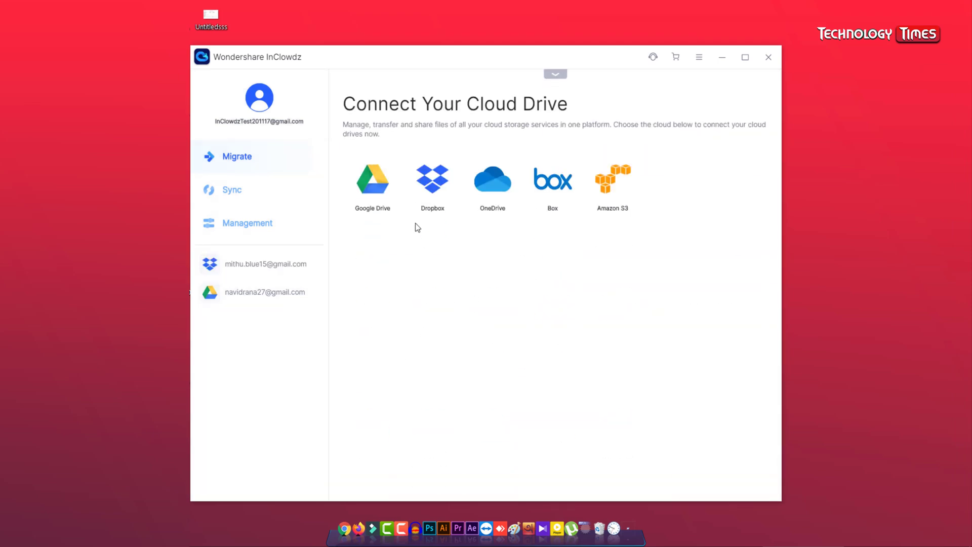
left_click(503, 199)
left_click(482, 330)
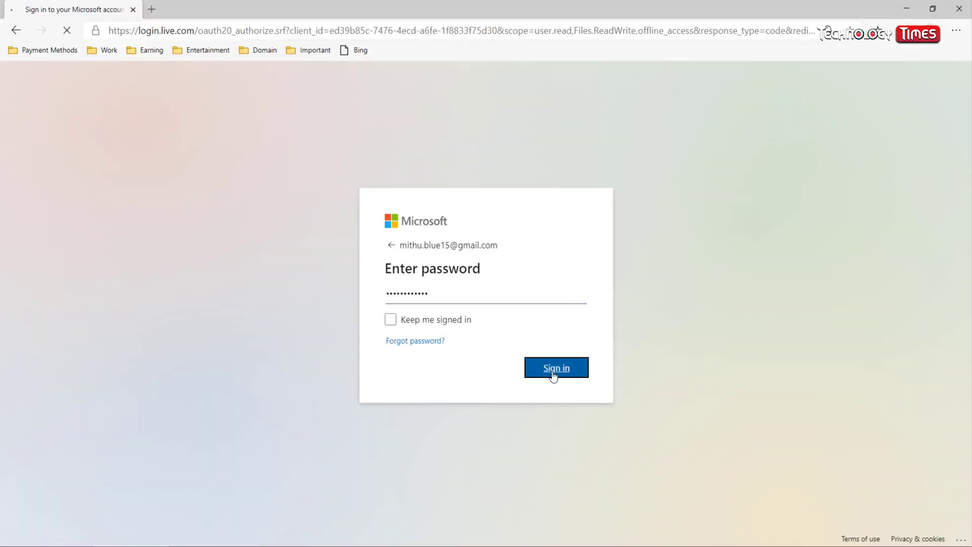
left_click(554, 371)
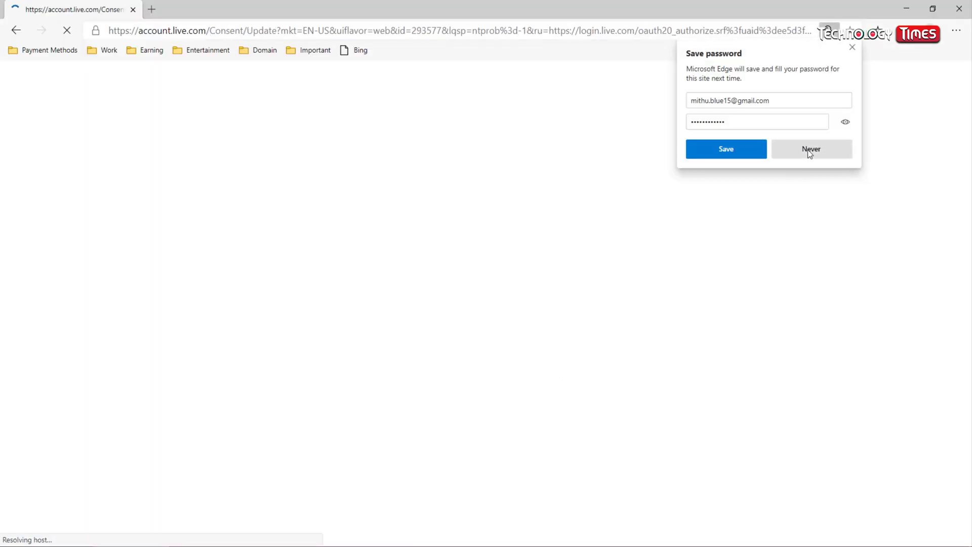
left_click(810, 150)
left_click(553, 468)
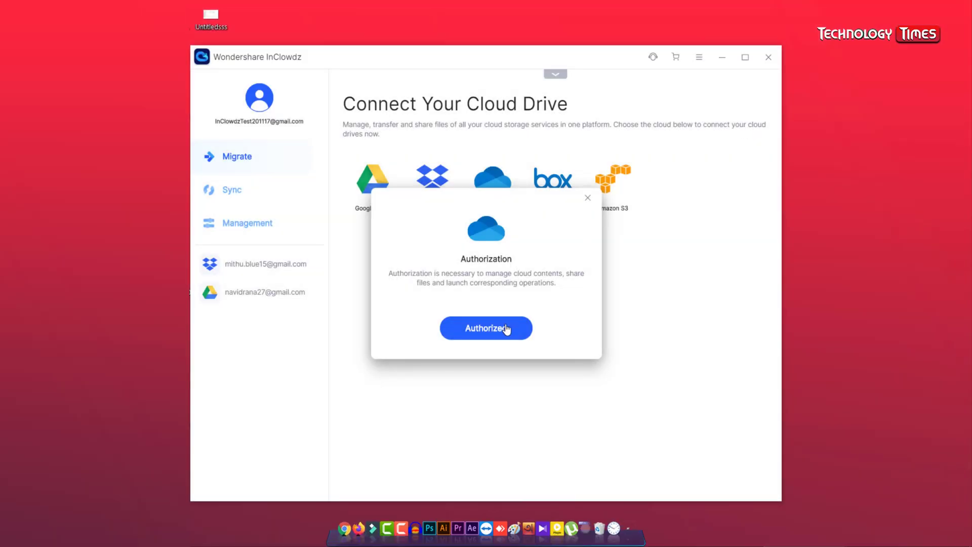
left_click(505, 328)
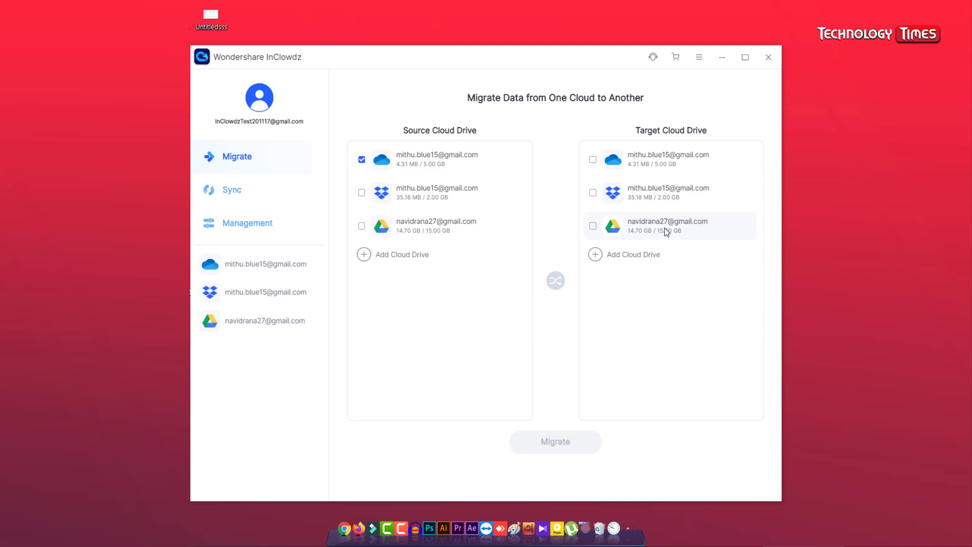
Step: Migrate the data from OneDrive to Dropbox as the target cloud drive and return to the migration homepage
left_click(592, 193)
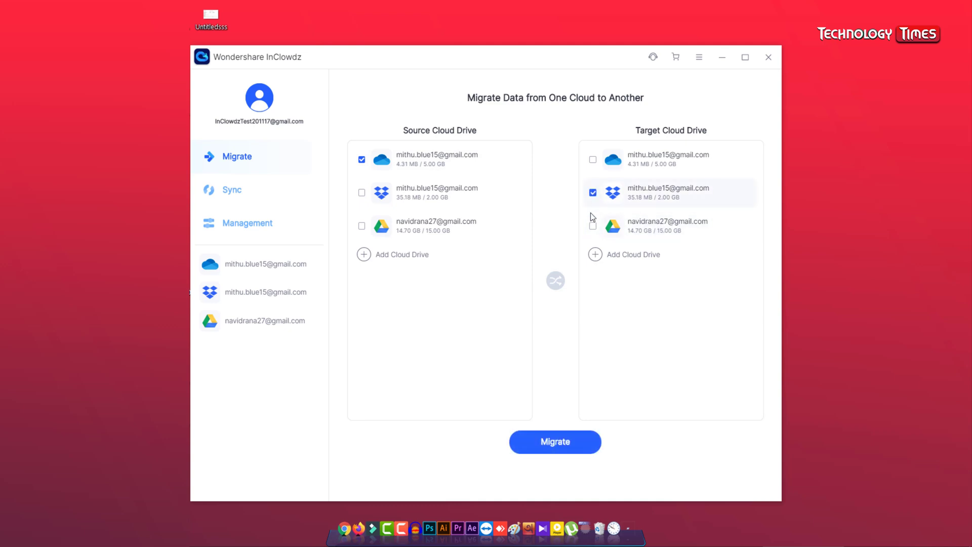
left_click(567, 442)
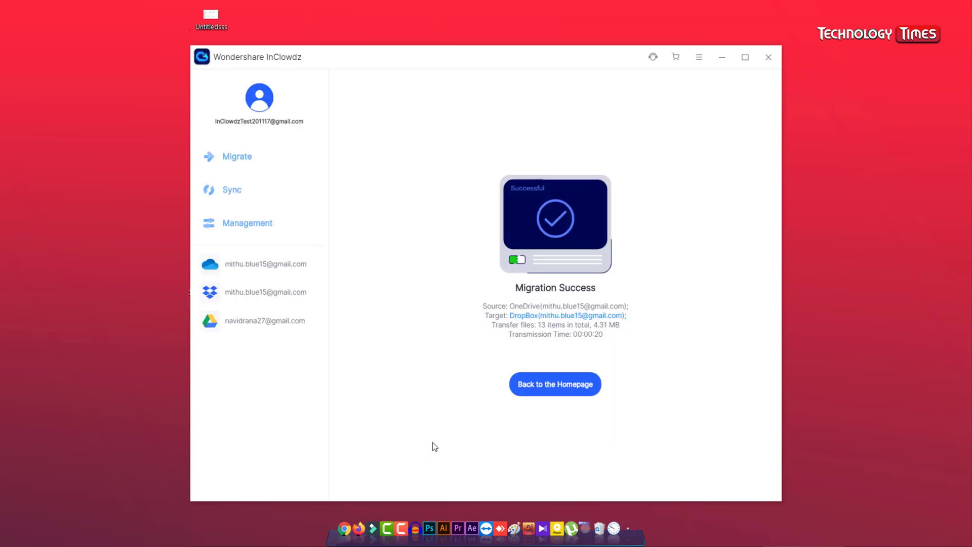
left_click(555, 386)
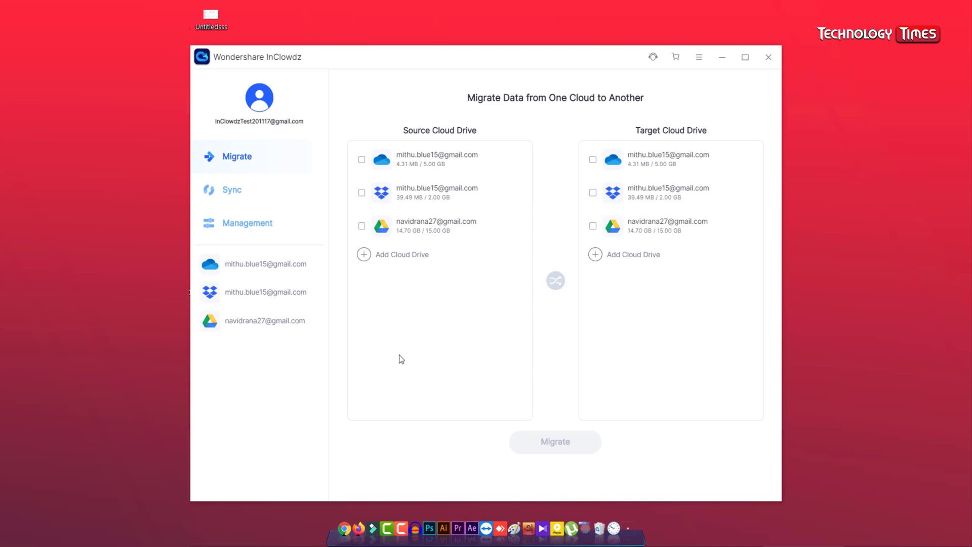
Step: Sync the data from Dropbox as the source cloud drive to OneDrive as the target and return to the sync homepage
left_click(362, 226)
left_click(362, 226)
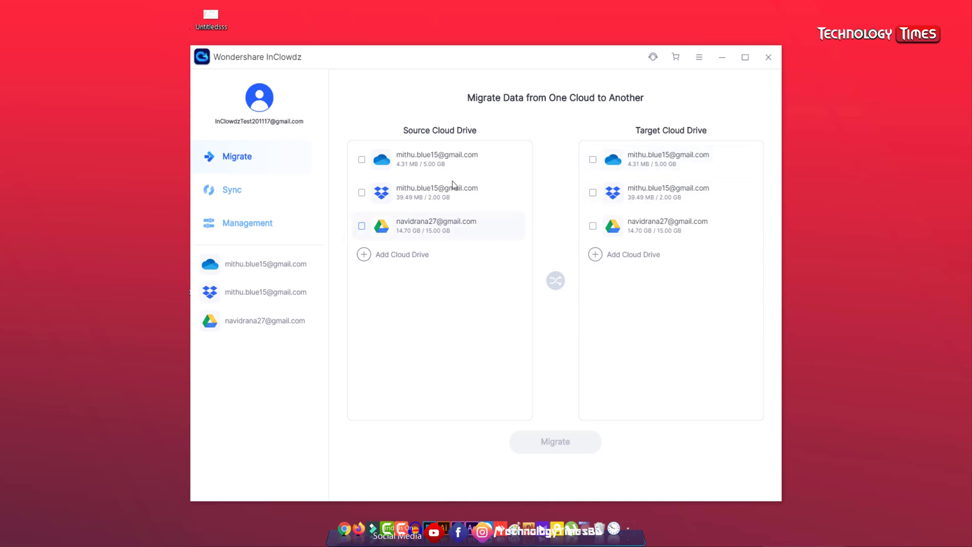
left_click(240, 198)
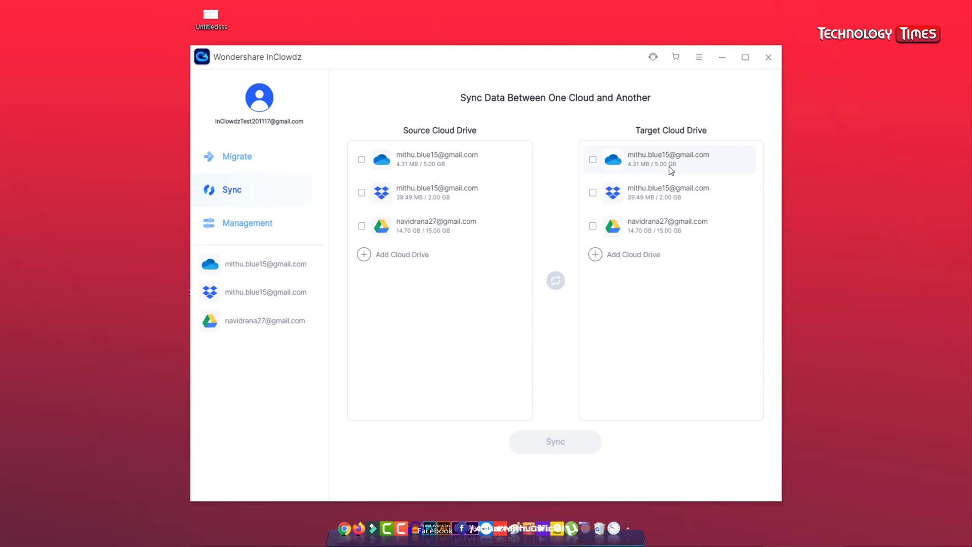
left_click(361, 193)
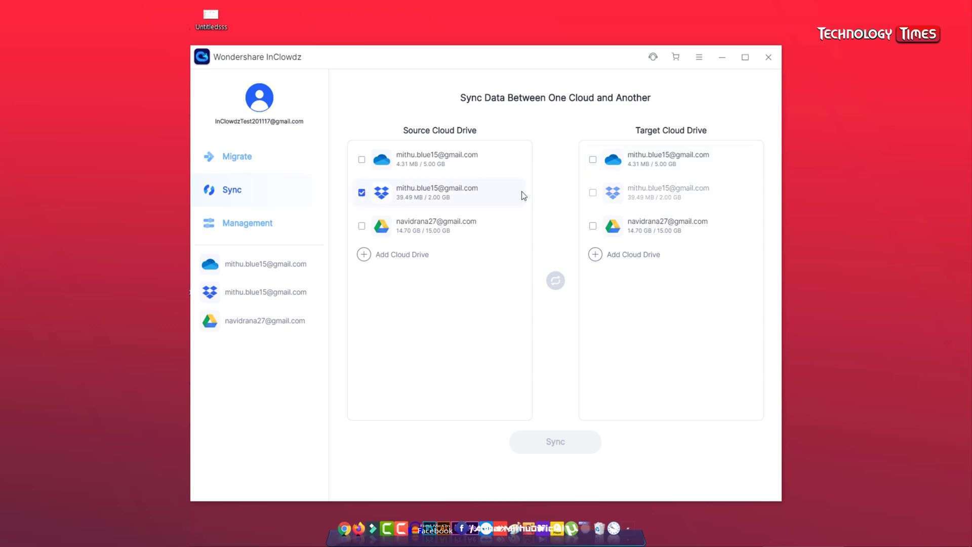
left_click(593, 160)
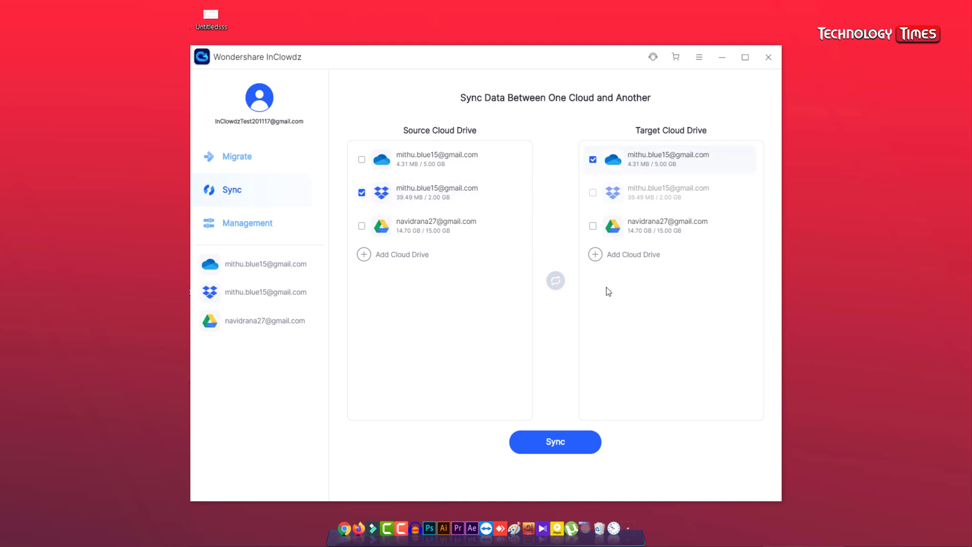
left_click(573, 443)
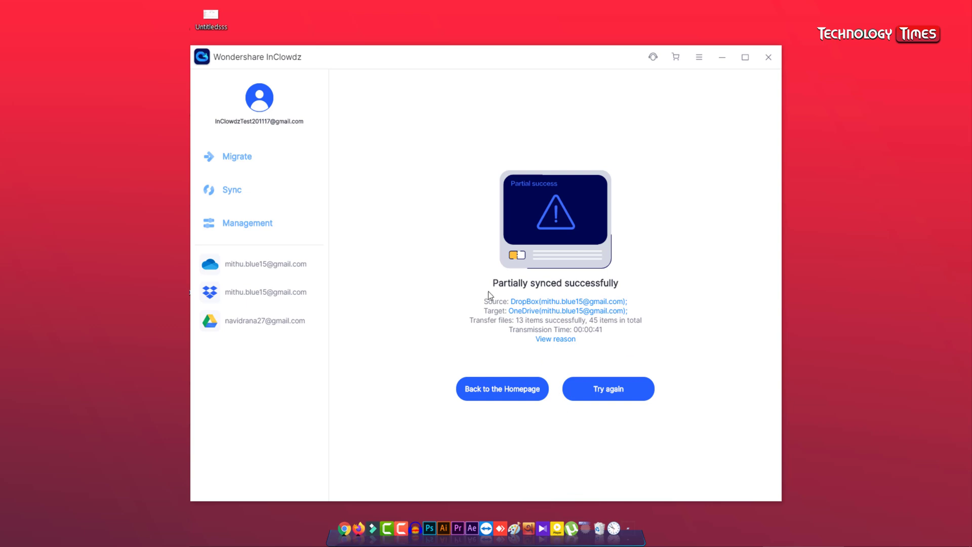
left_click(525, 399)
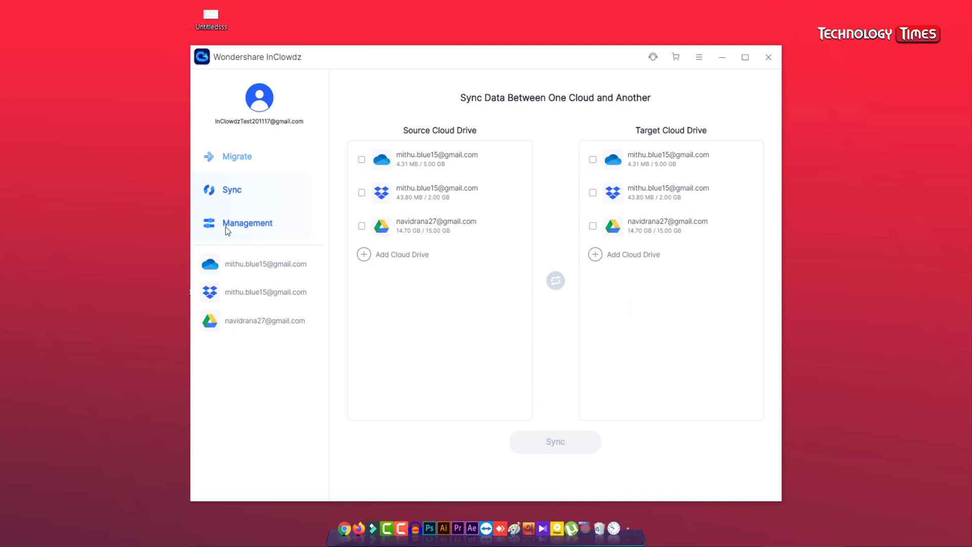
Step: View the cloud management overview, download tv.PNG from OneDrive to a local folder and remove the finished download from the task list
left_click(253, 227)
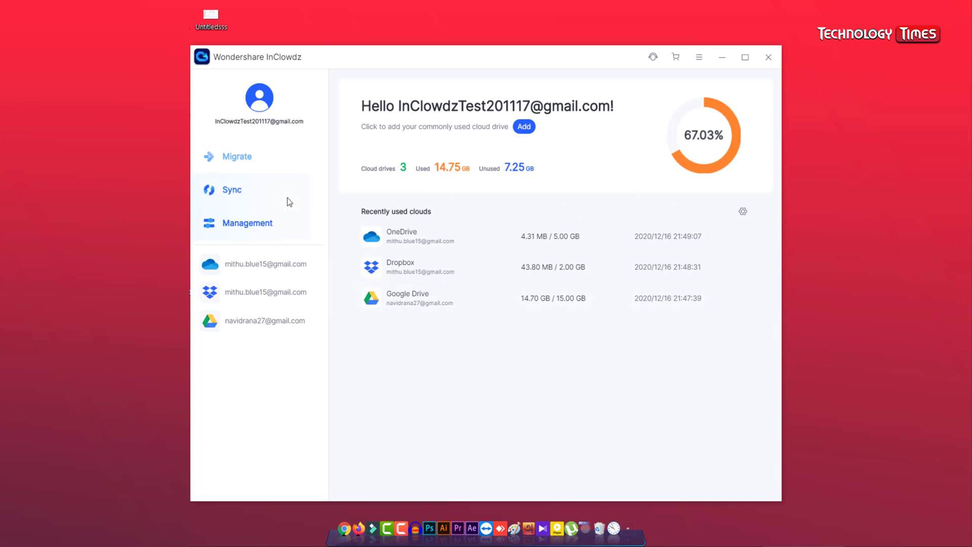
left_click(263, 273)
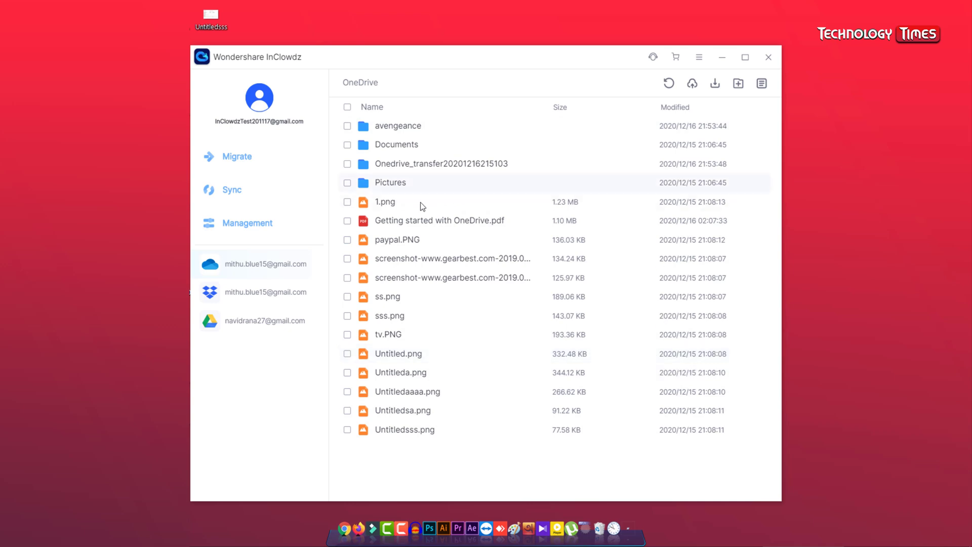
left_click(347, 373)
left_click(347, 373)
left_click(347, 336)
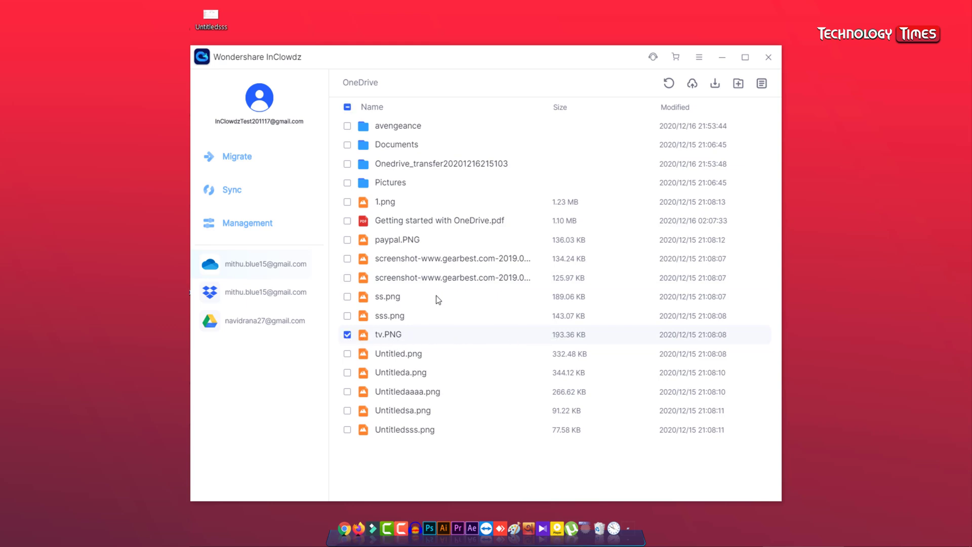
left_click(715, 84)
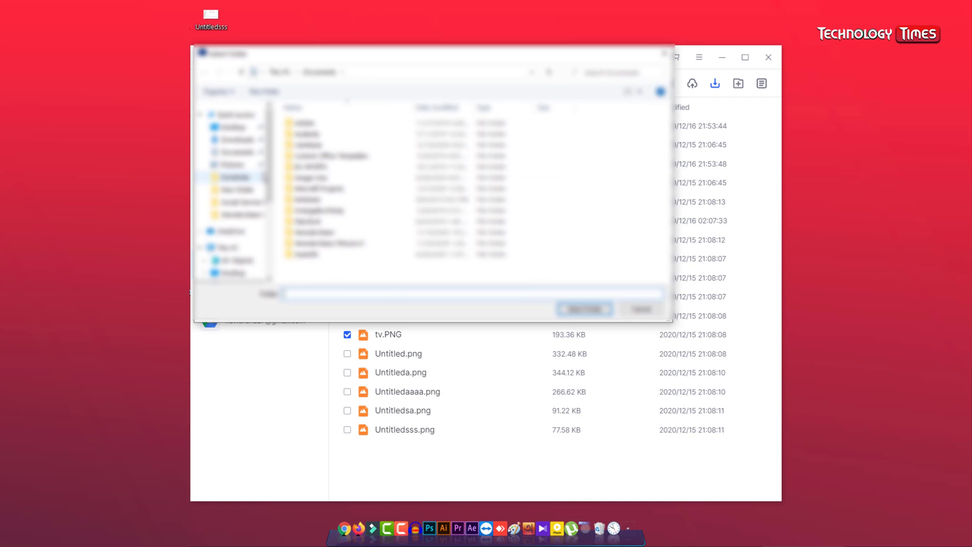
left_click(586, 309)
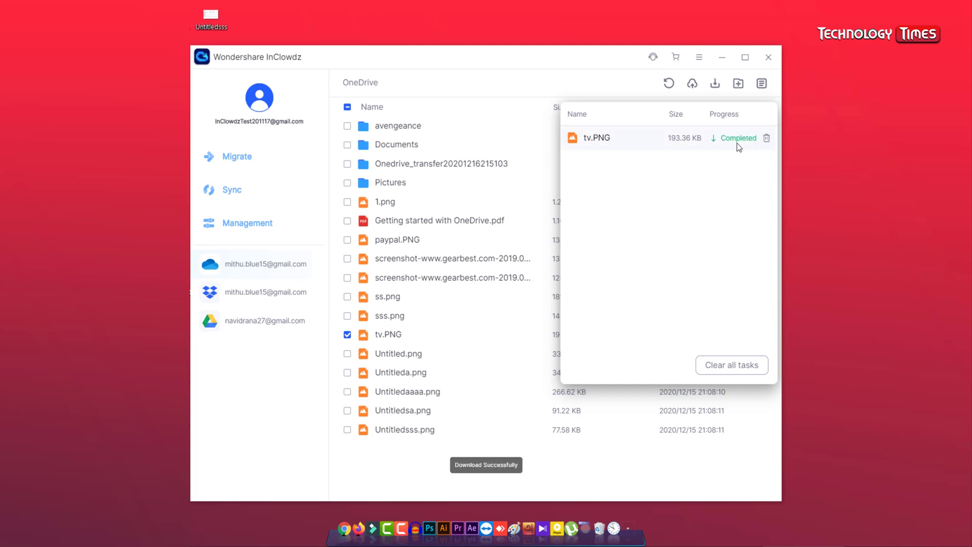
left_click(766, 137)
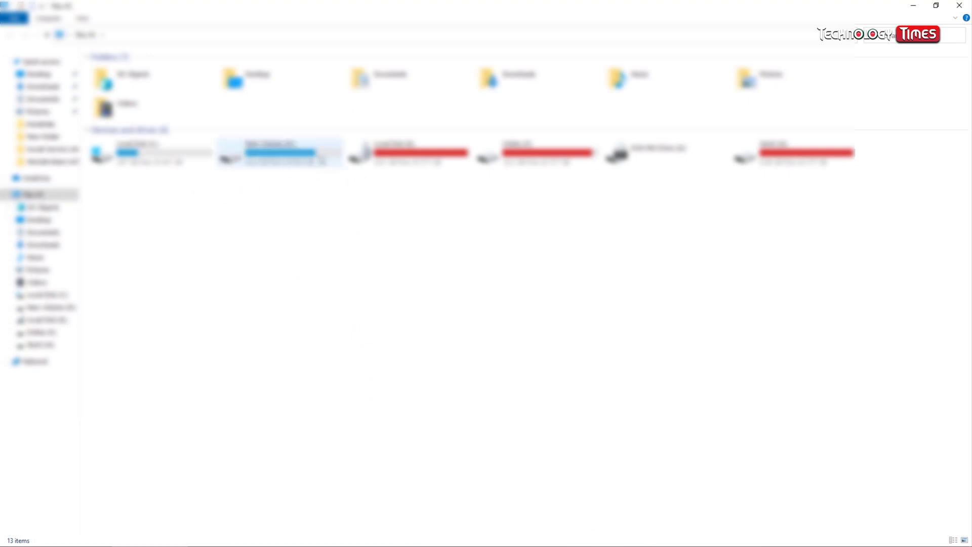
Step: Switch to File Explorer, locate the downloaded tv image in its destination folder and minimize the window
left_click(306, 165)
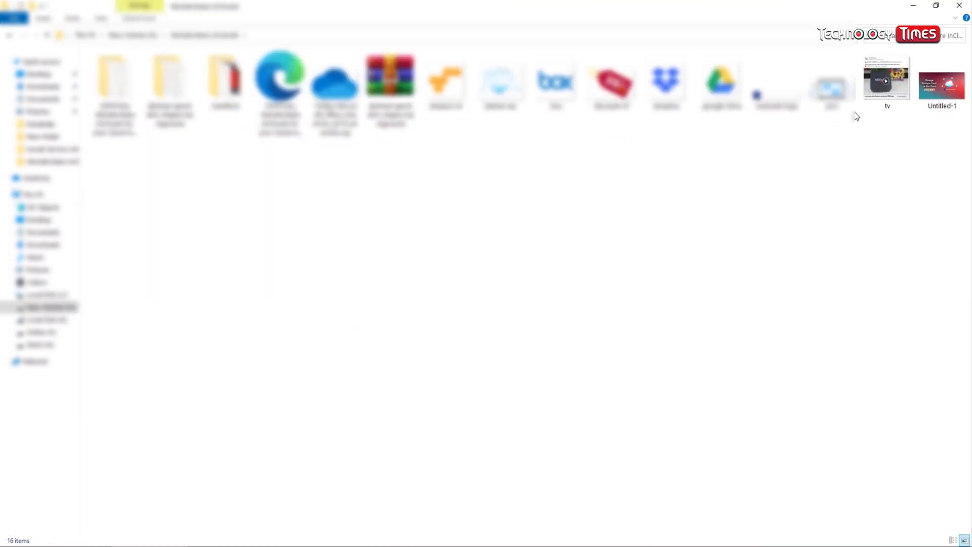
left_click(884, 91)
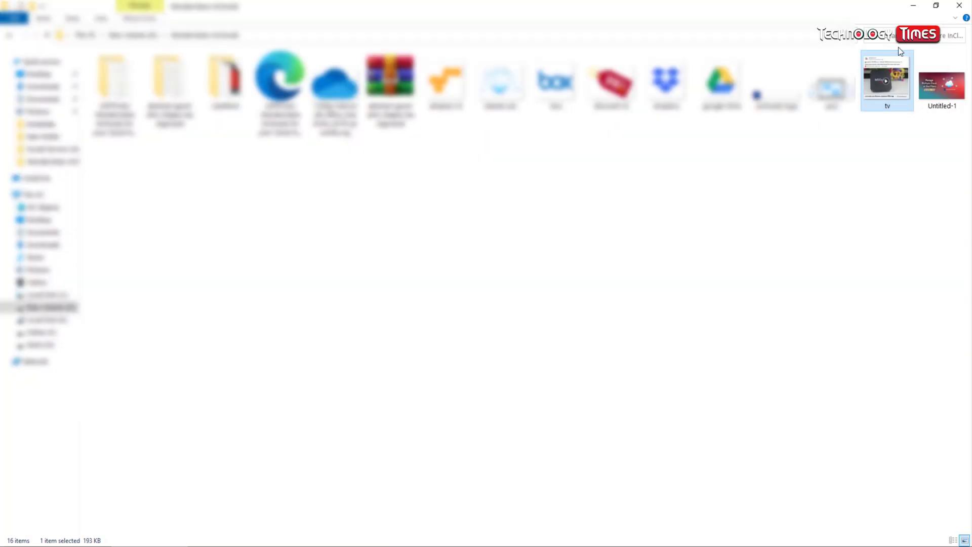
left_click(913, 5)
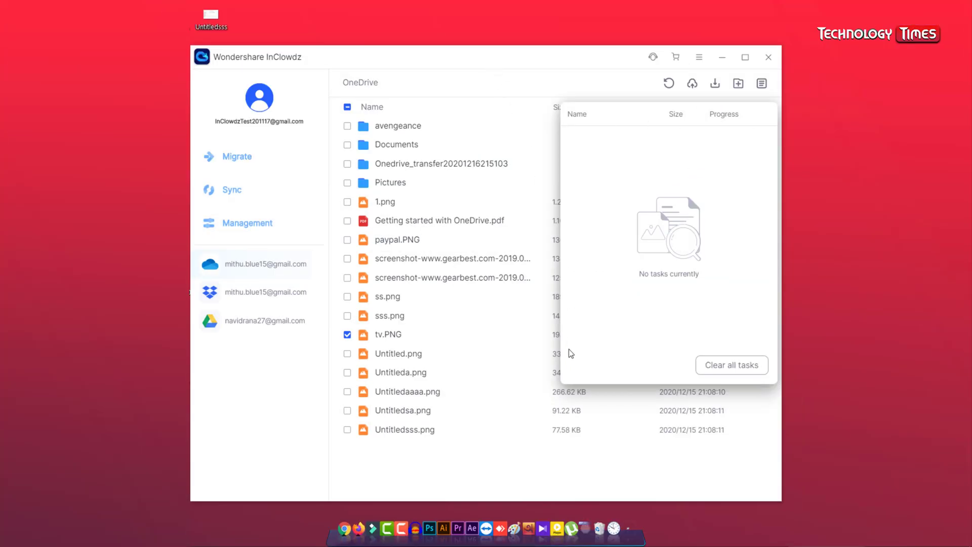
Step: Close the task list, deselect tv.PNG and create a new folder in OneDrive
left_click(465, 472)
left_click(347, 335)
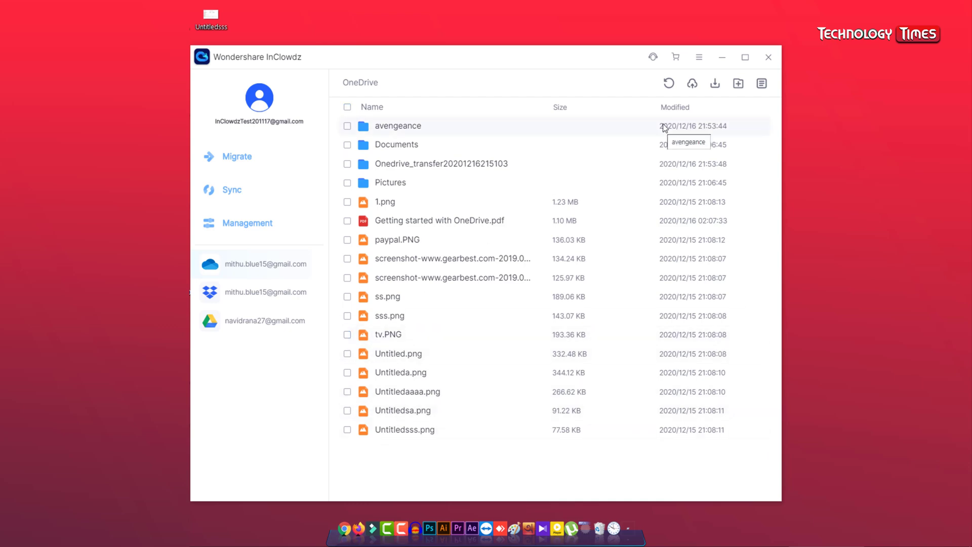
left_click(738, 83)
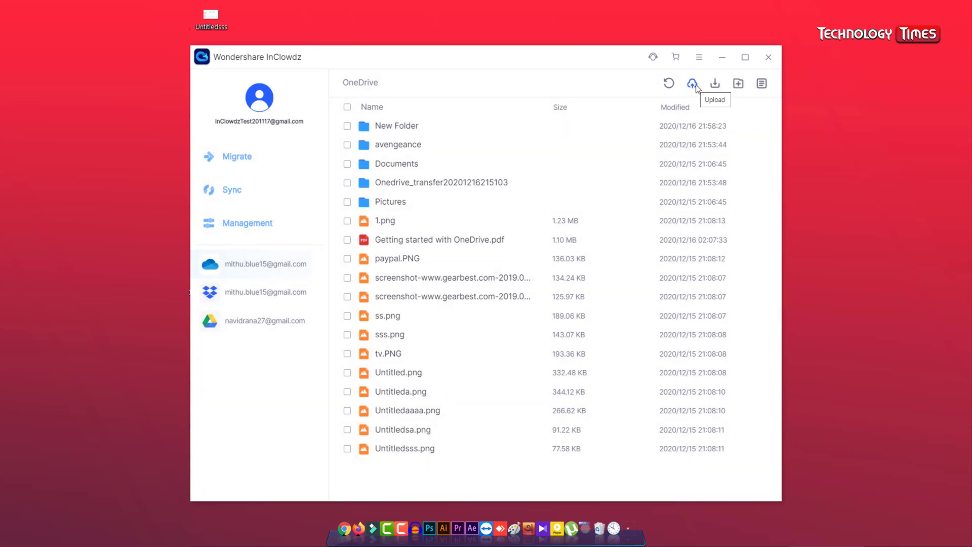
Step: Upload the box image from the local Wondershare InClowdz folder to OneDrive and close the task list
left_click(696, 86)
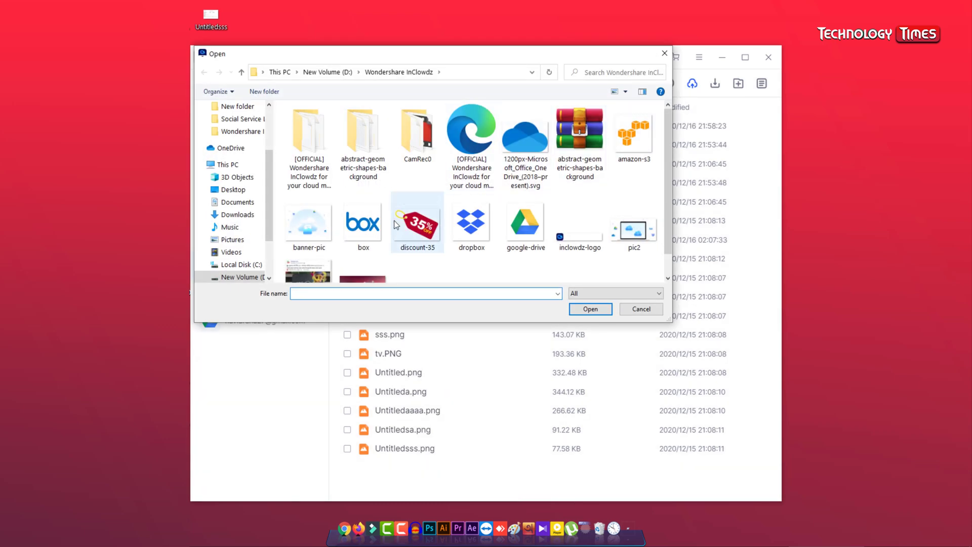
left_click(355, 225)
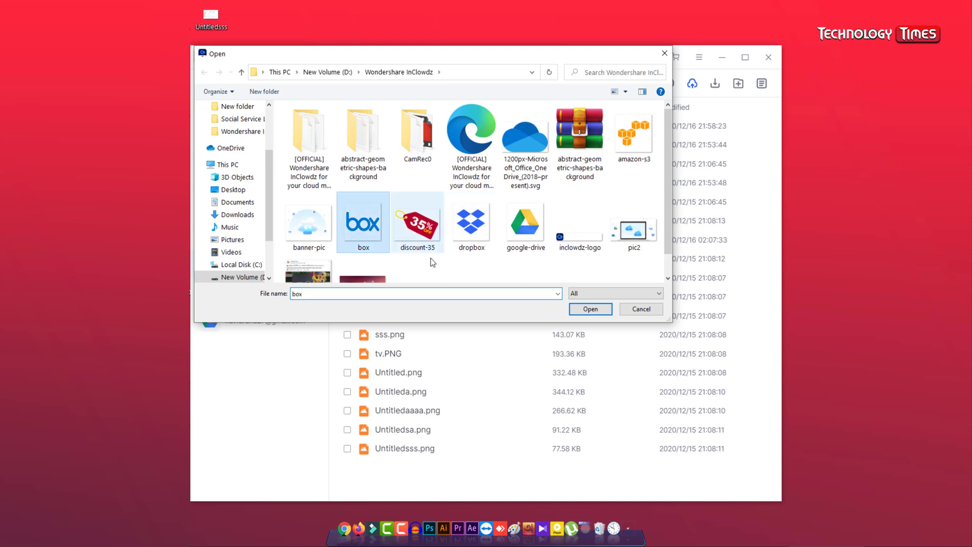
left_click(591, 309)
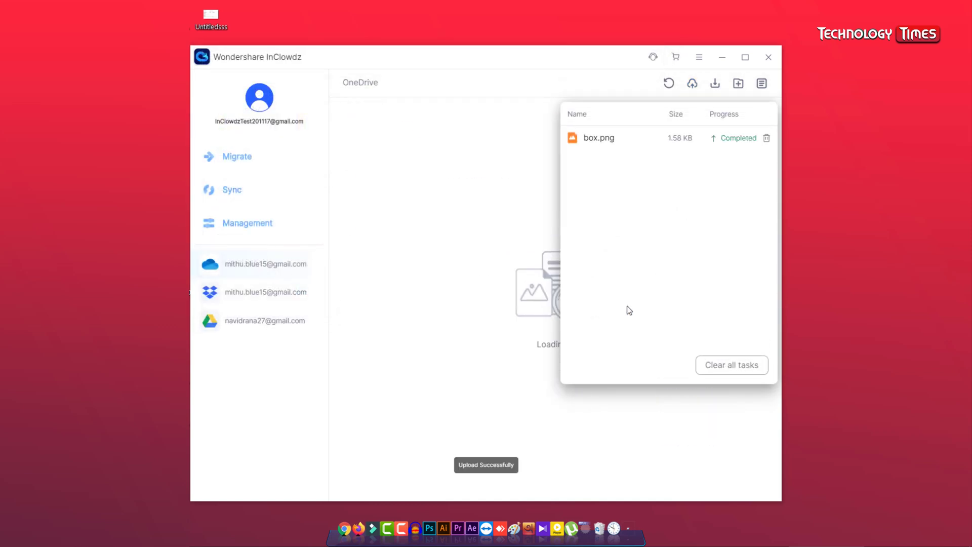
left_click(442, 85)
Step: Look through the files and folders stored in Dropbox and open the connected Google Drive
left_click(278, 292)
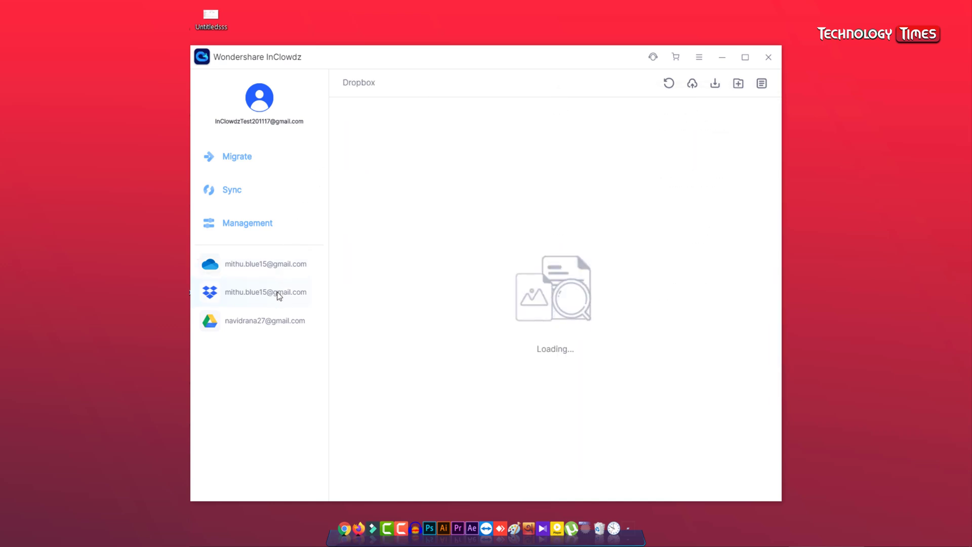
scroll(429, 361, "down", 2)
scroll(429, 361, "down", 1)
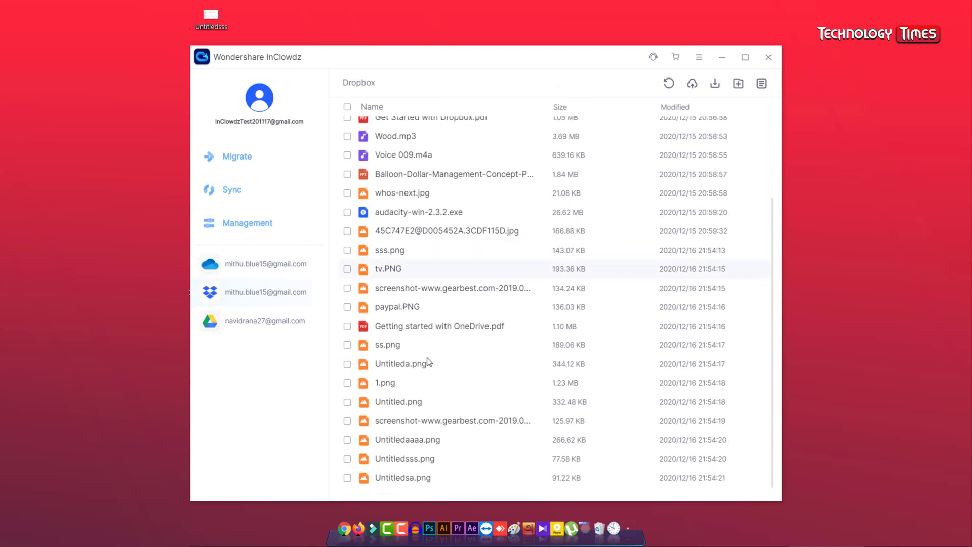
scroll(428, 360, "up", 3)
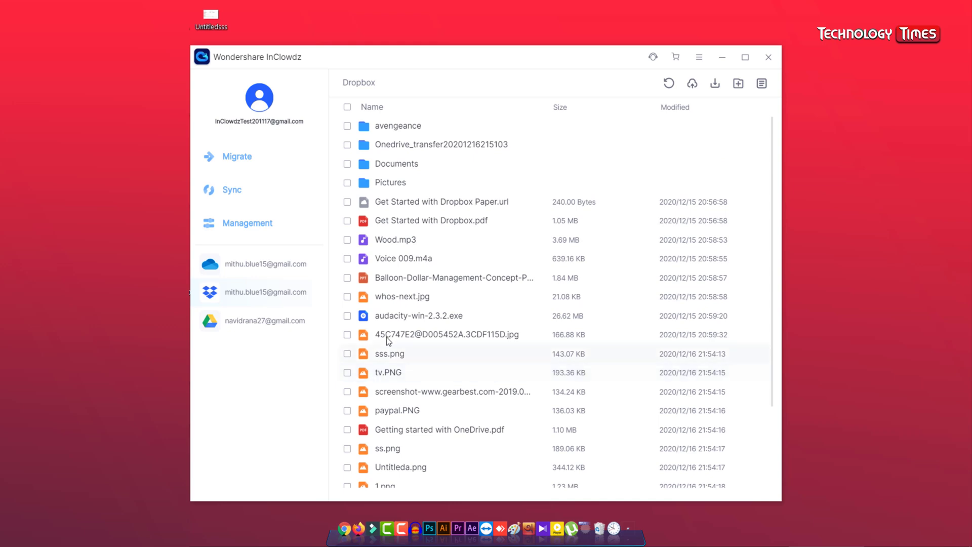
left_click(284, 320)
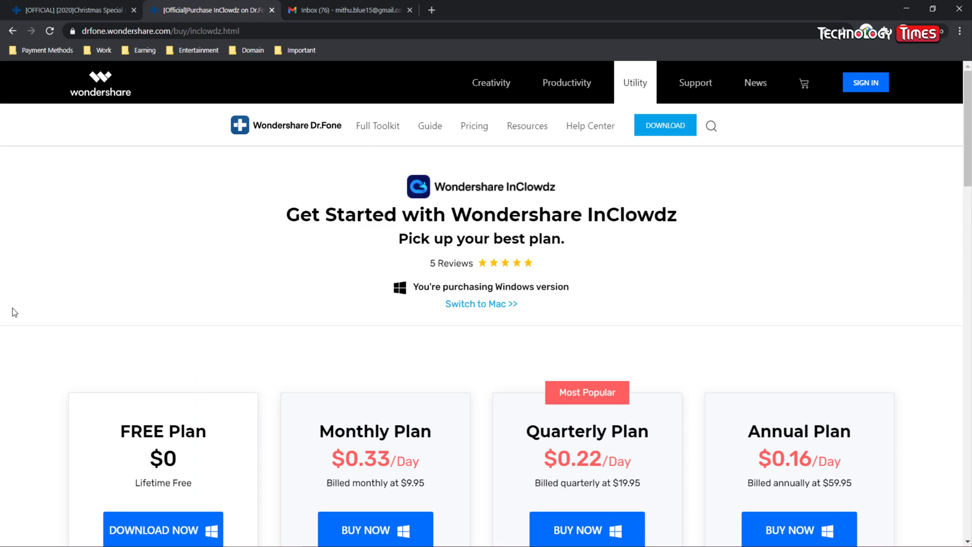
Step: In Chrome, compare the InClowdz pricing plans and their features, and view the Christmas sales promotion page
scroll(13, 310, "down", 8)
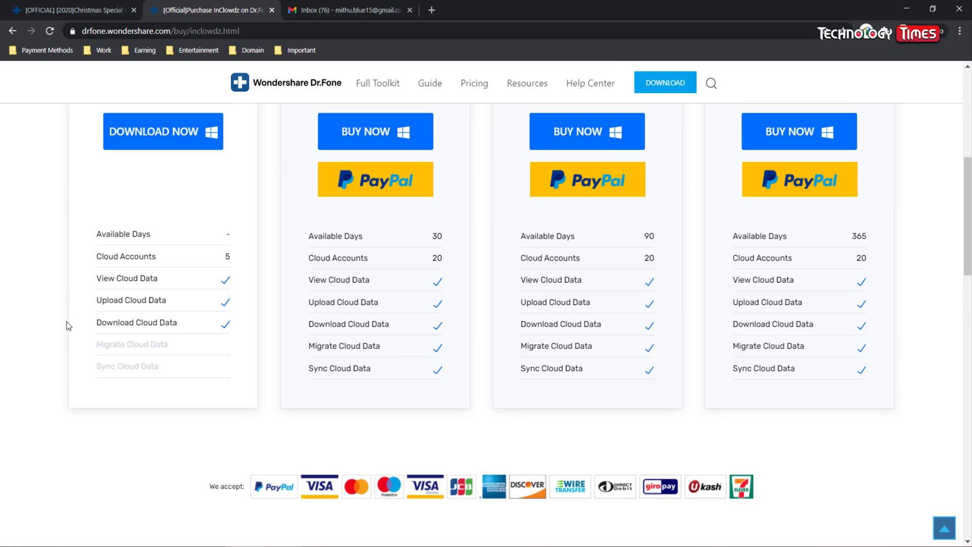
scroll(66, 321, "up", 1)
scroll(69, 326, "up", 6)
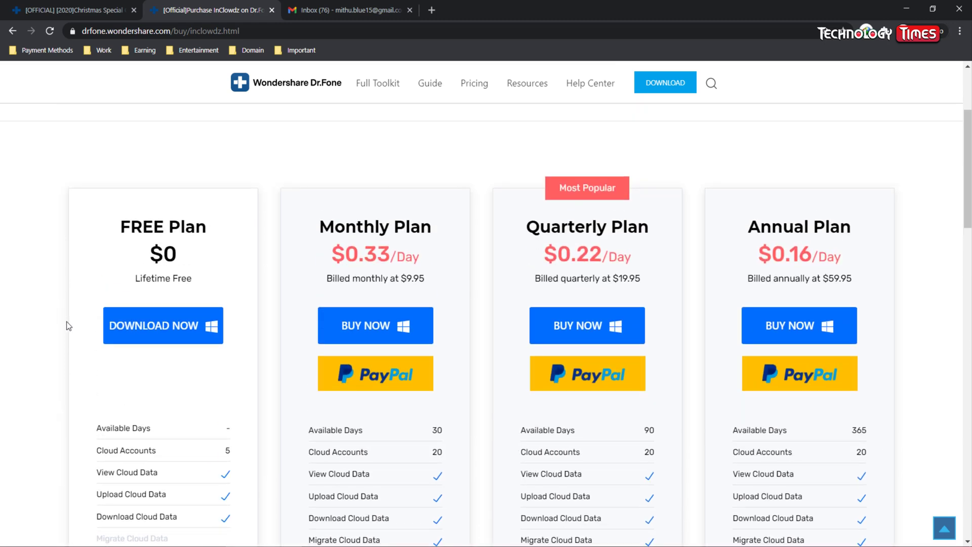
left_click(90, 13)
scroll(4, 227, "down", 3)
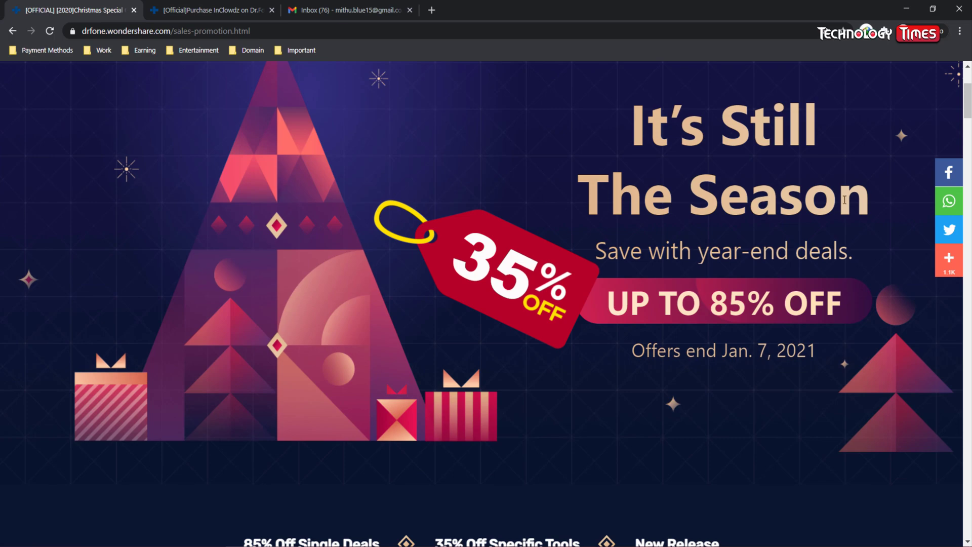